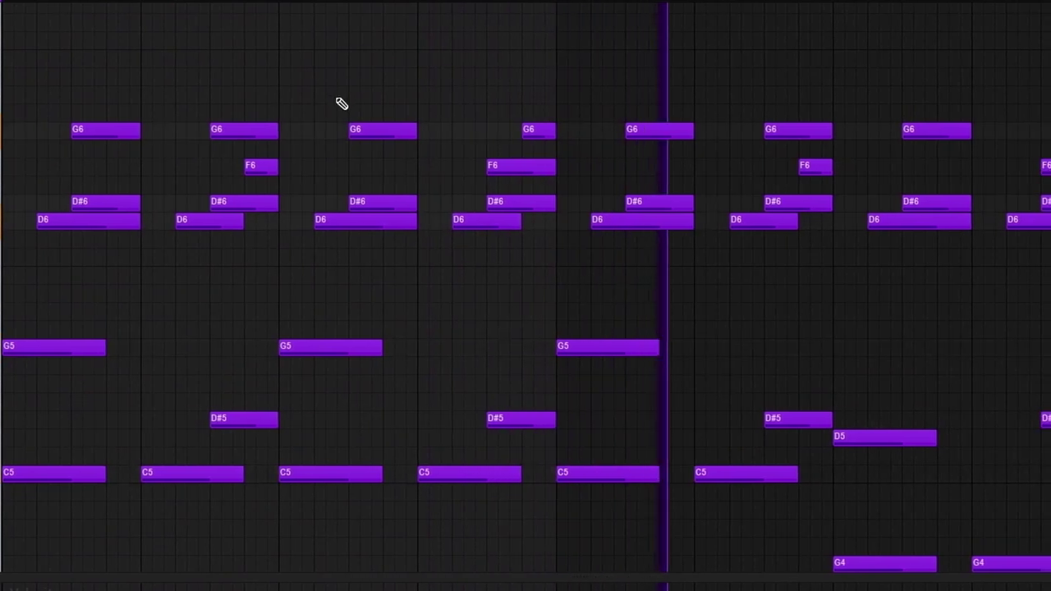
- Try the D6 and D#6 notes in bar 1 one octave lower and move them back up
scroll(340, 100, "down", 1)
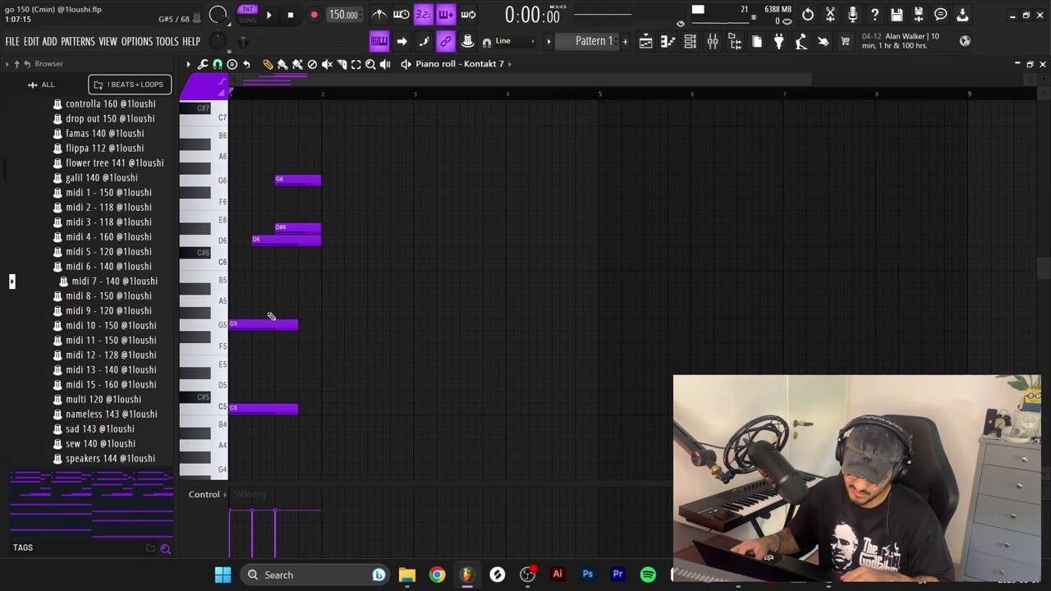
left_click_drag(287, 258, 296, 226)
key("ctrl+Down")
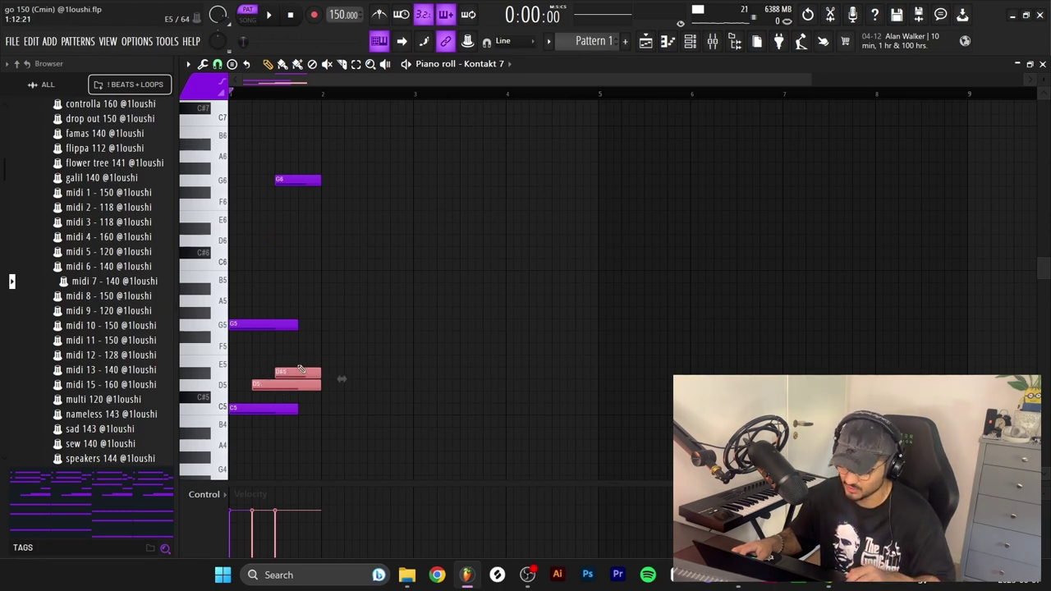
key("ctrl+Up")
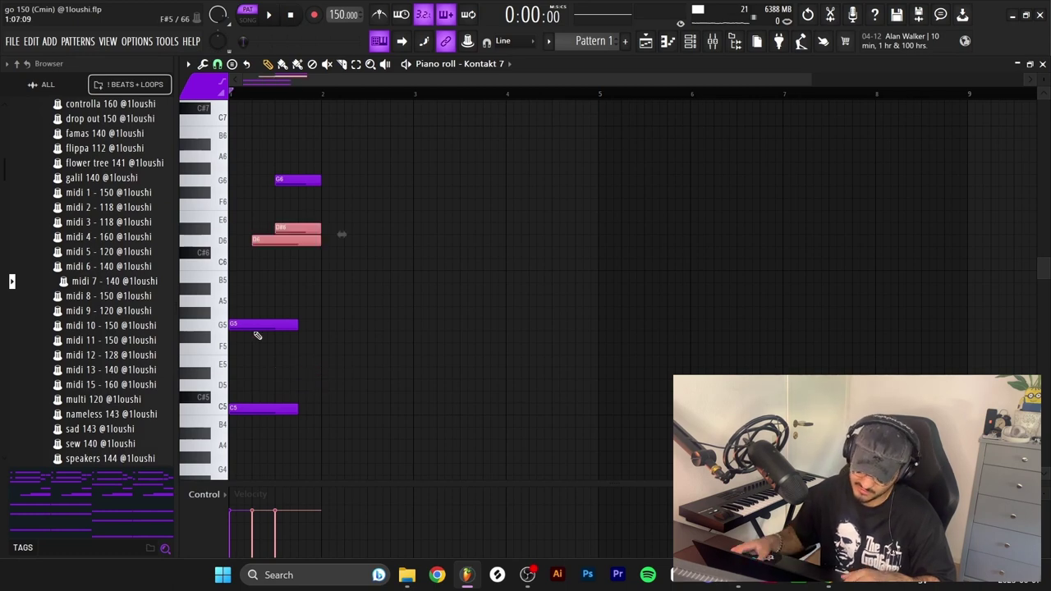
- Remove the G6 note, audition the D6 and D#6 notes in both octaves, and put the G6 note back
right_click(297, 179)
key("space")
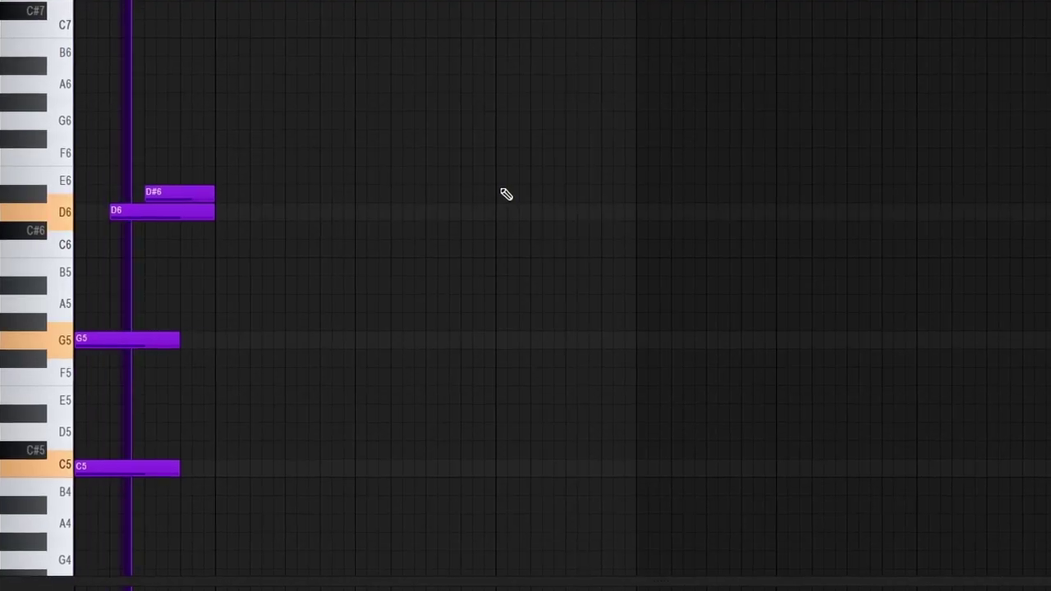
key("space")
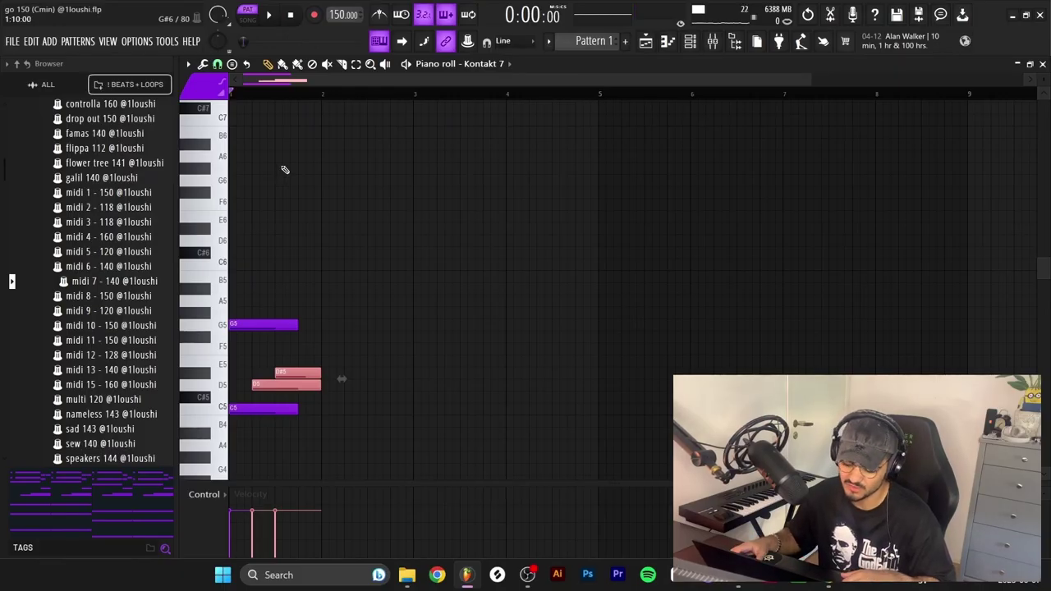
key("space")
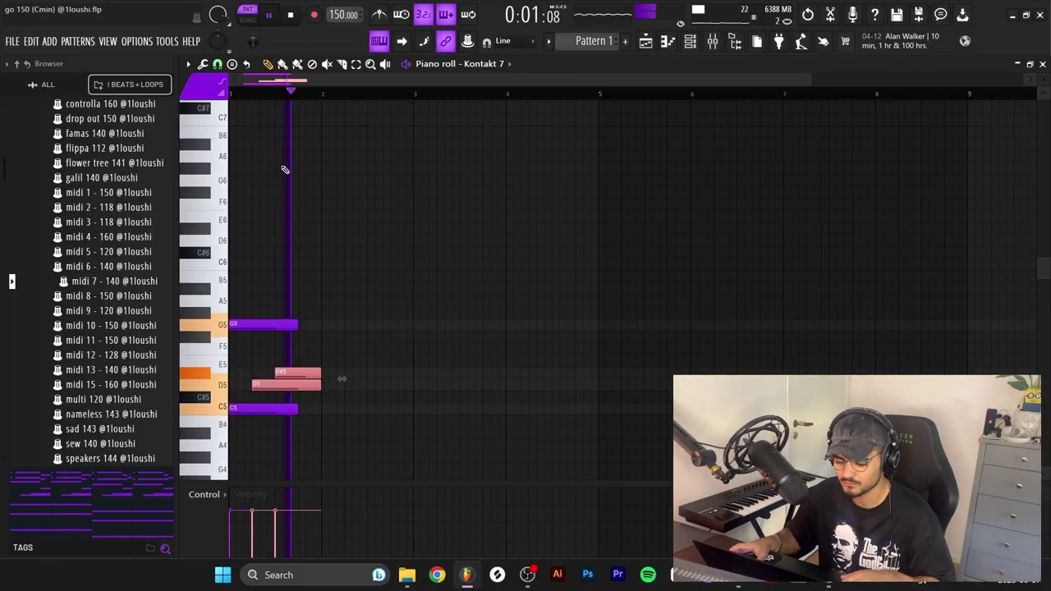
key("space")
key("ctrl+Up")
key("space")
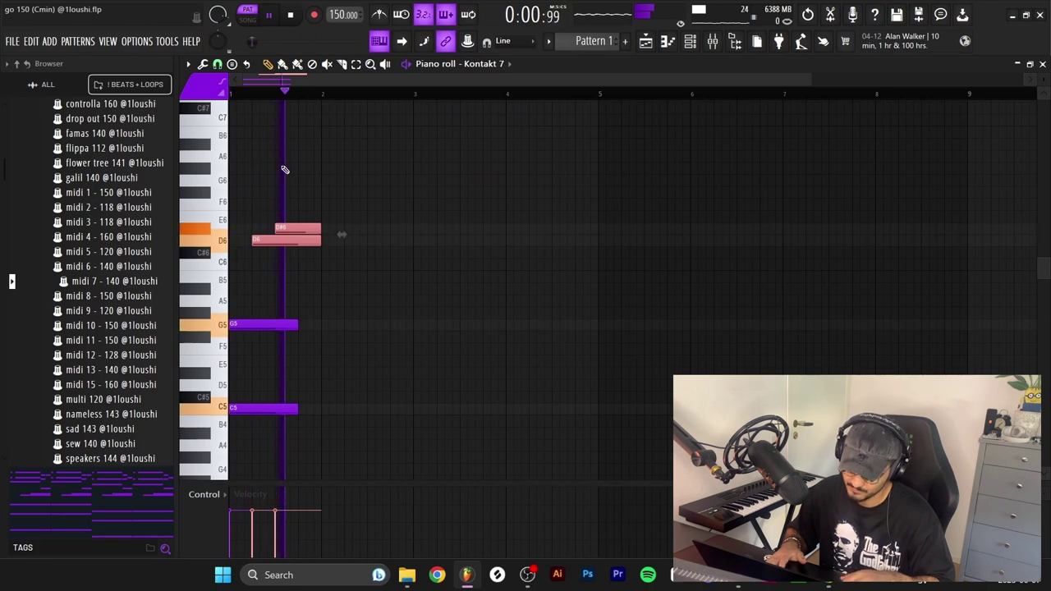
key("space")
left_click(289, 179)
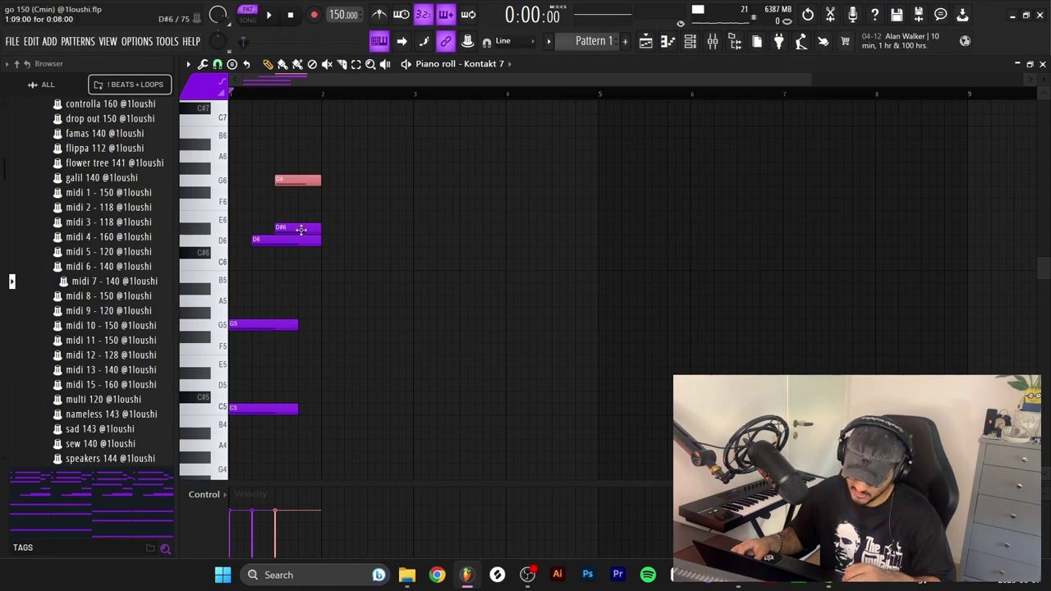
- Try the G6 and D#6 notes one octave lower and undo the transposition
right_click(338, 223)
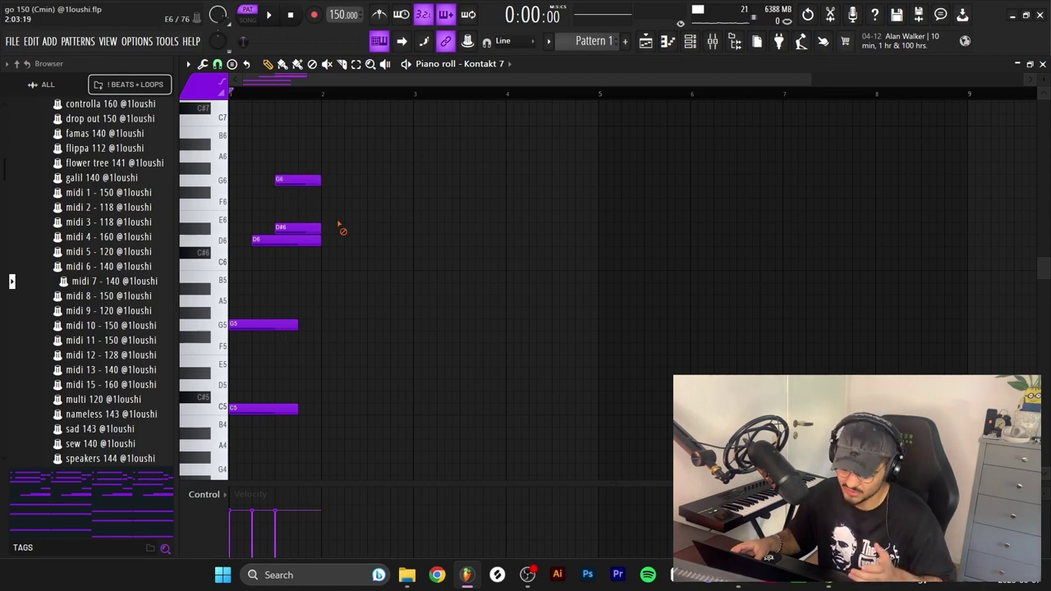
left_click_drag(329, 235, 311, 174)
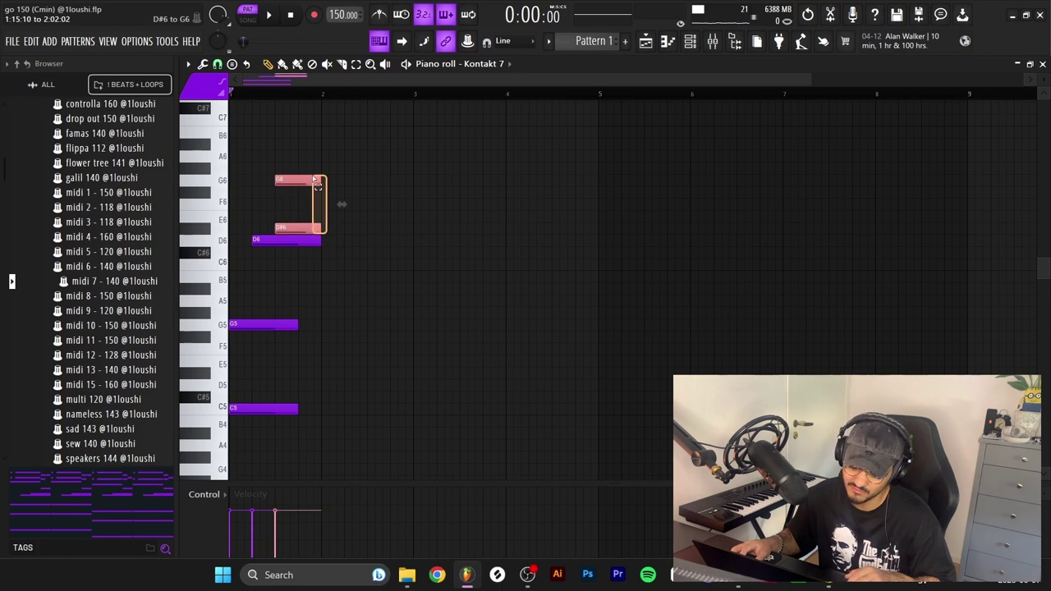
key("ctrl+Down")
key("ctrl+z")
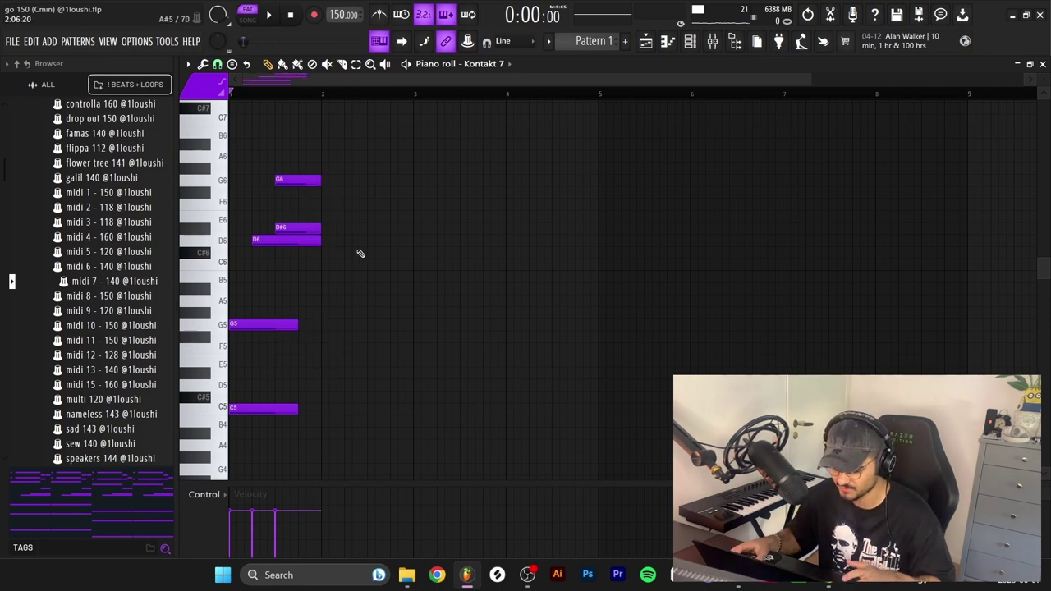
- Duplicate the bar 1 notes into bar 2 and play back the two bars
key("space")
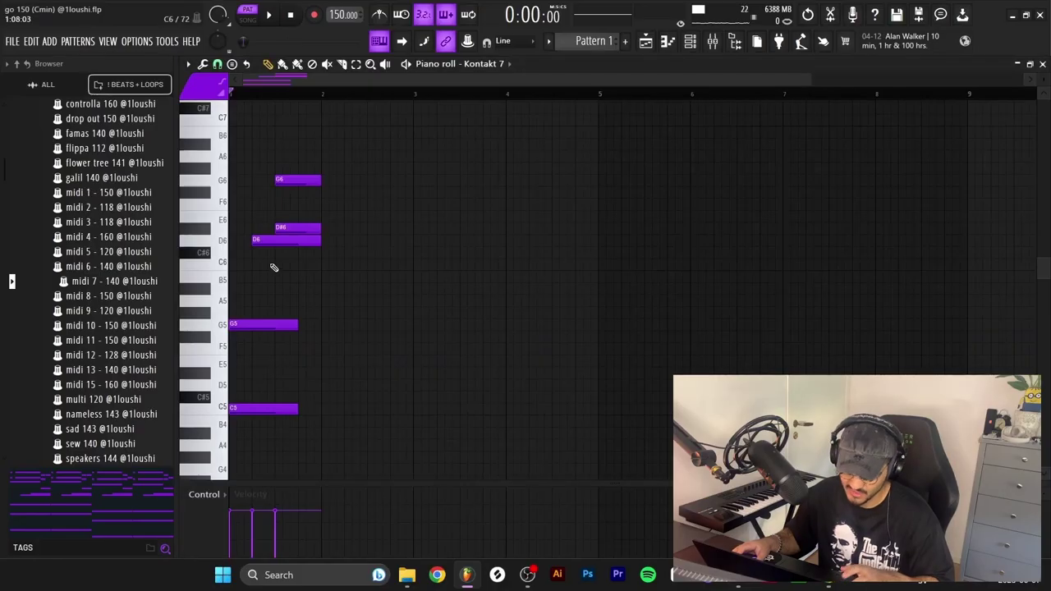
key("ctrl+b")
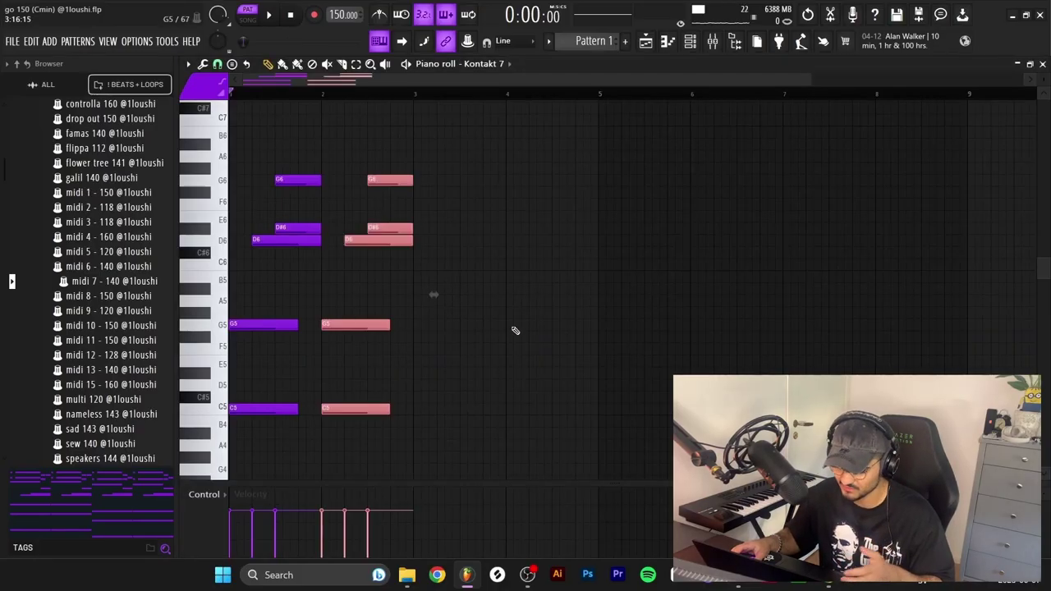
left_click(588, 352, "ctrl")
key("space")
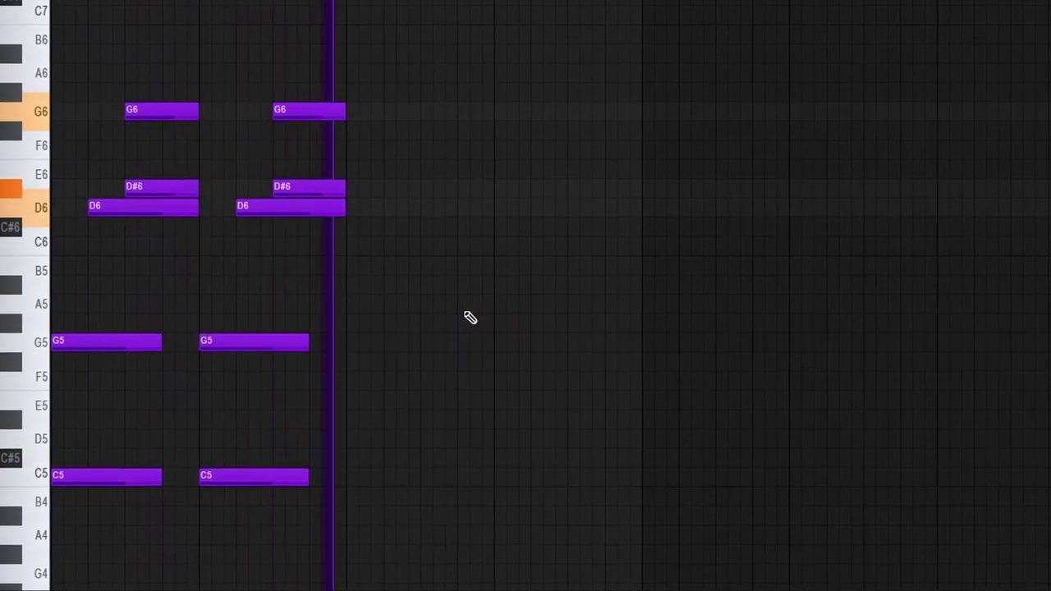
key("space")
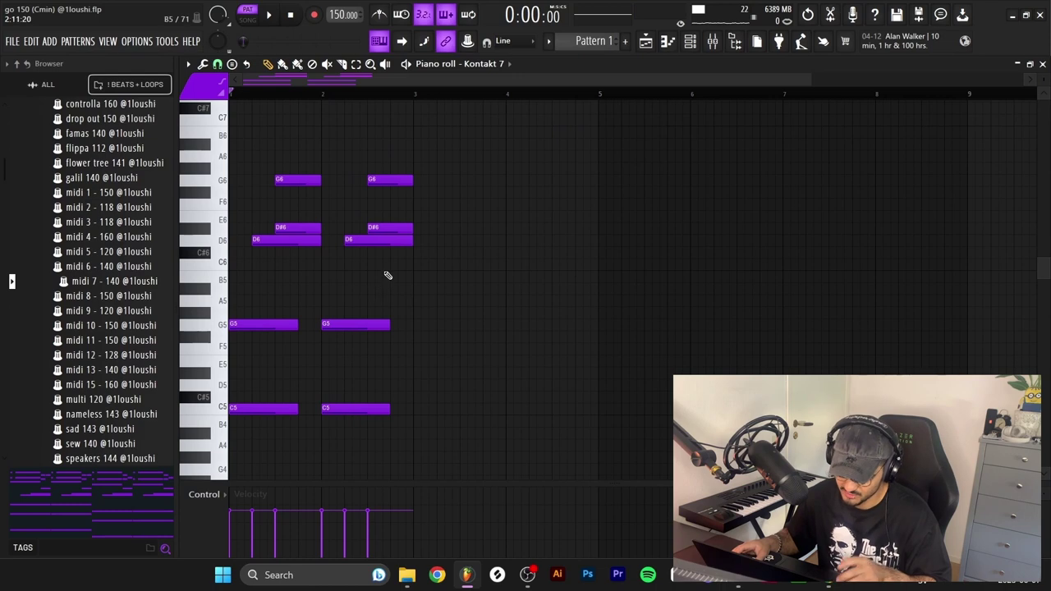
- Delete the G5 note in bar 2 and play back the pattern
right_click(378, 323)
key("space")
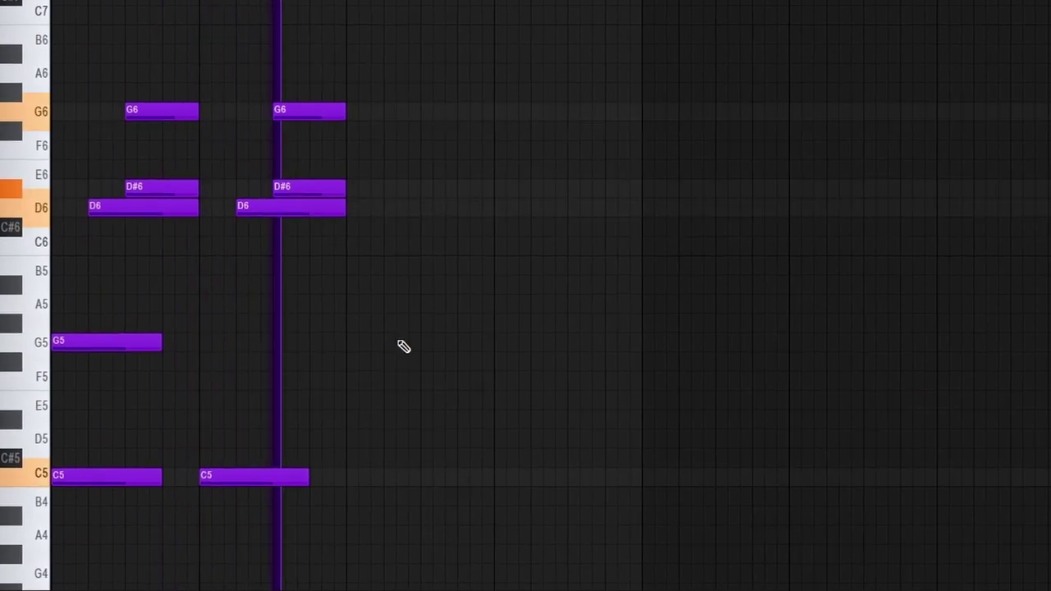
key("space")
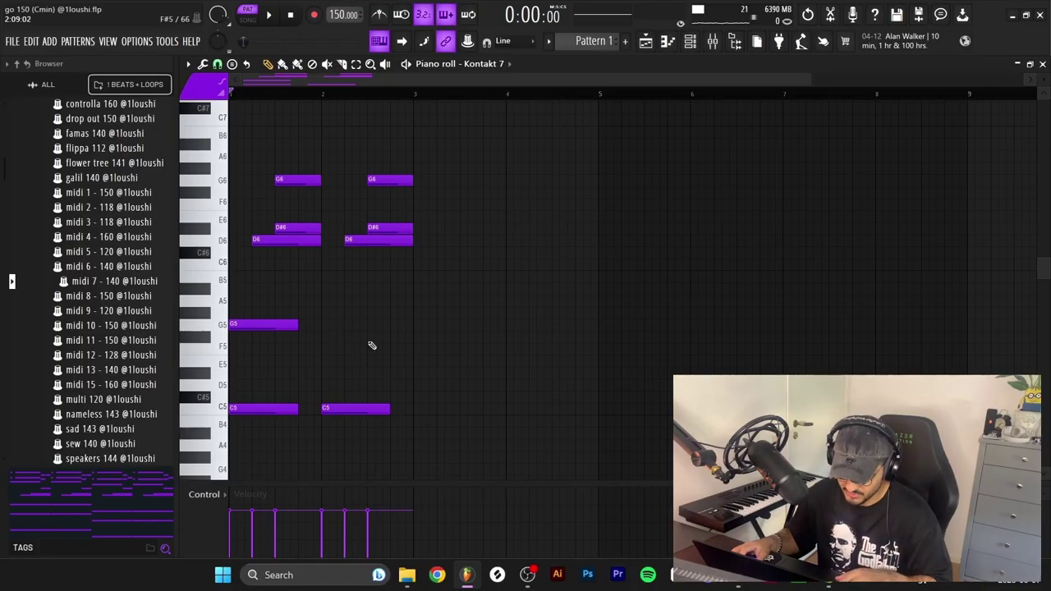
- Add a D#5 note and a short F6 note ending at the close of bar 2, and play the pattern
left_click(371, 375)
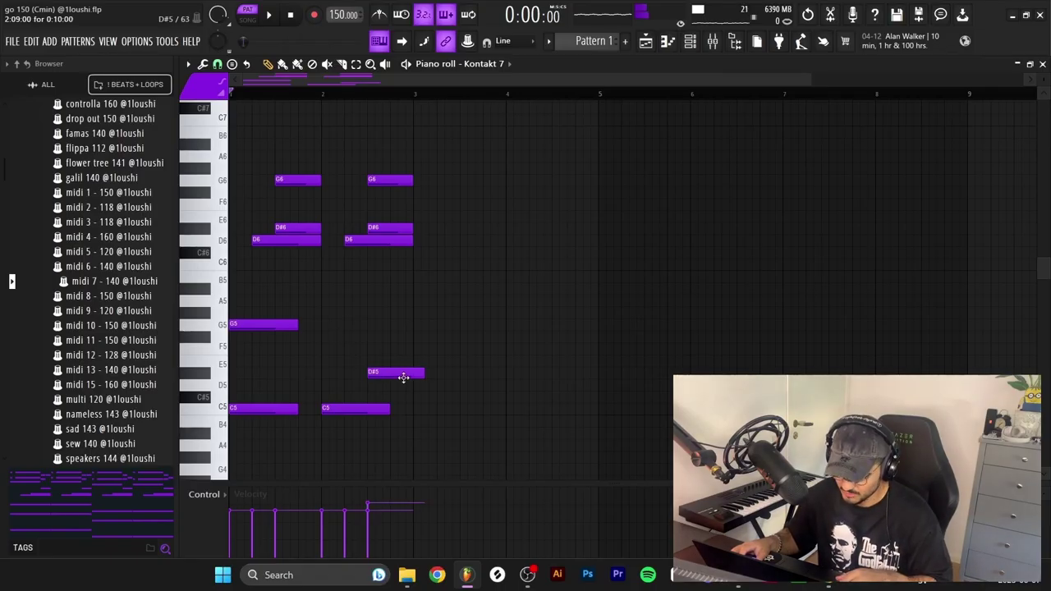
left_click_drag(409, 375, 406, 375)
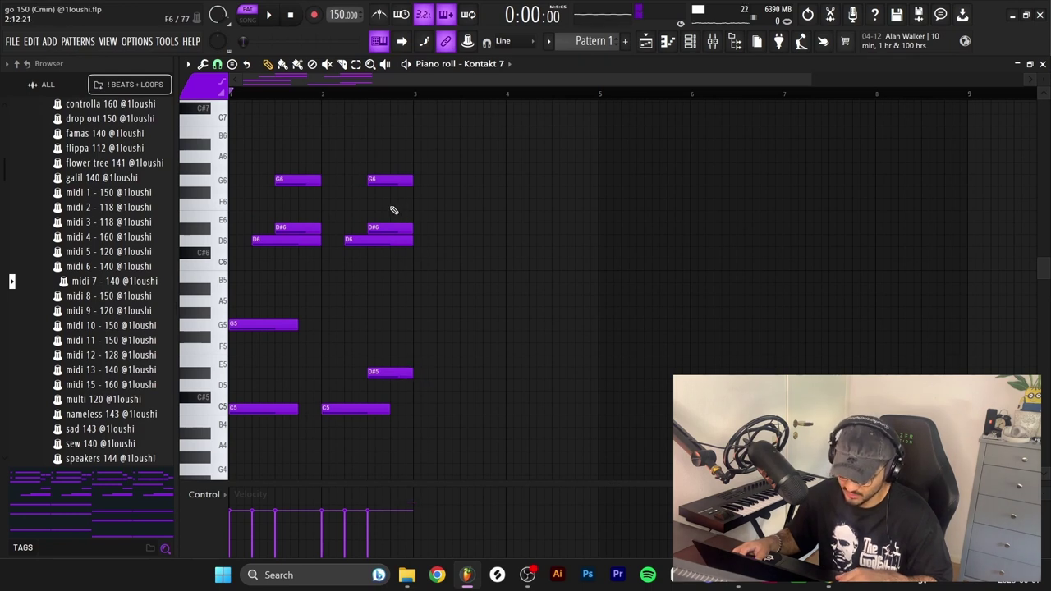
left_click(398, 205)
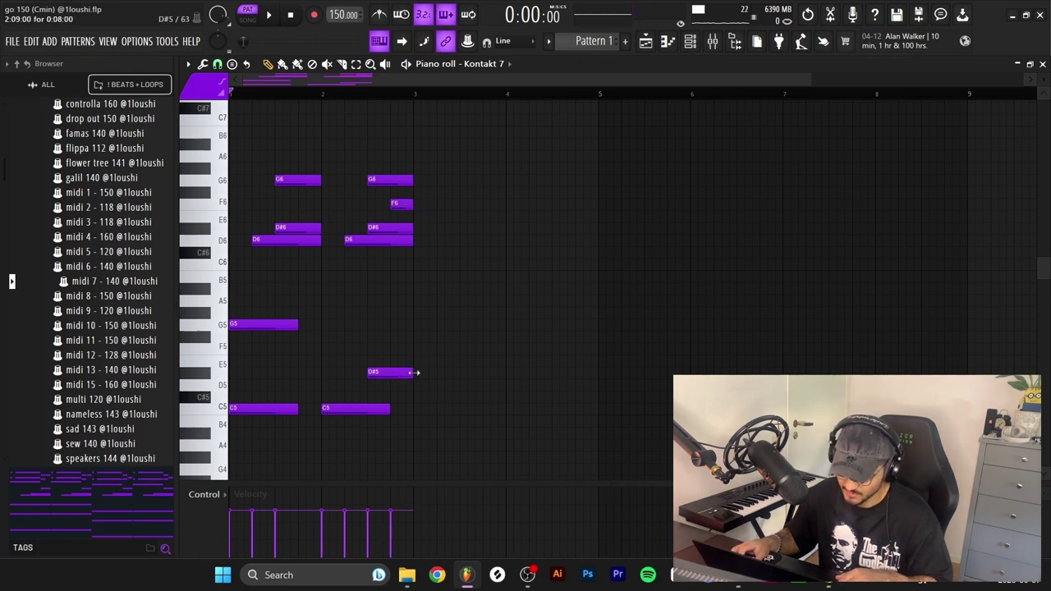
key("space")
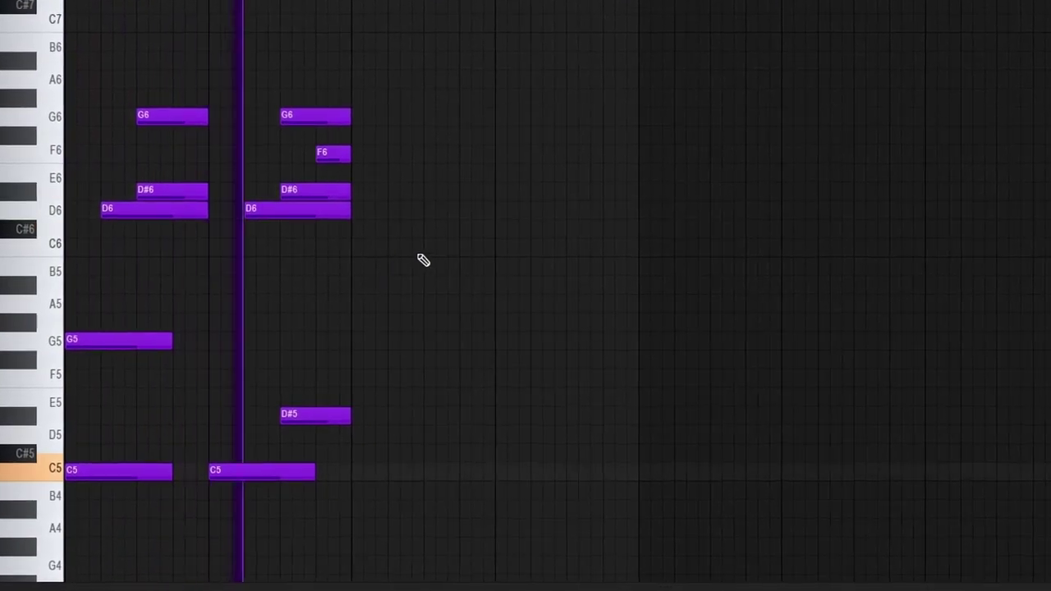
- Repeat the two-bar pattern into bars 3 and 4, with a longer F6 leading to a short G6 at the end, and play it
key("space")
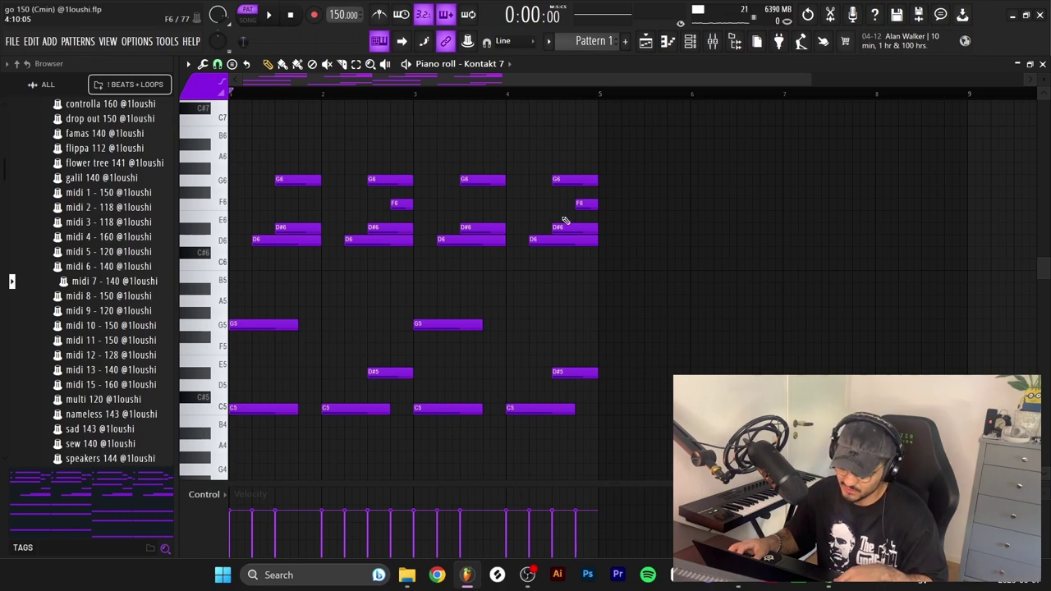
left_click_drag(584, 205, 599, 179)
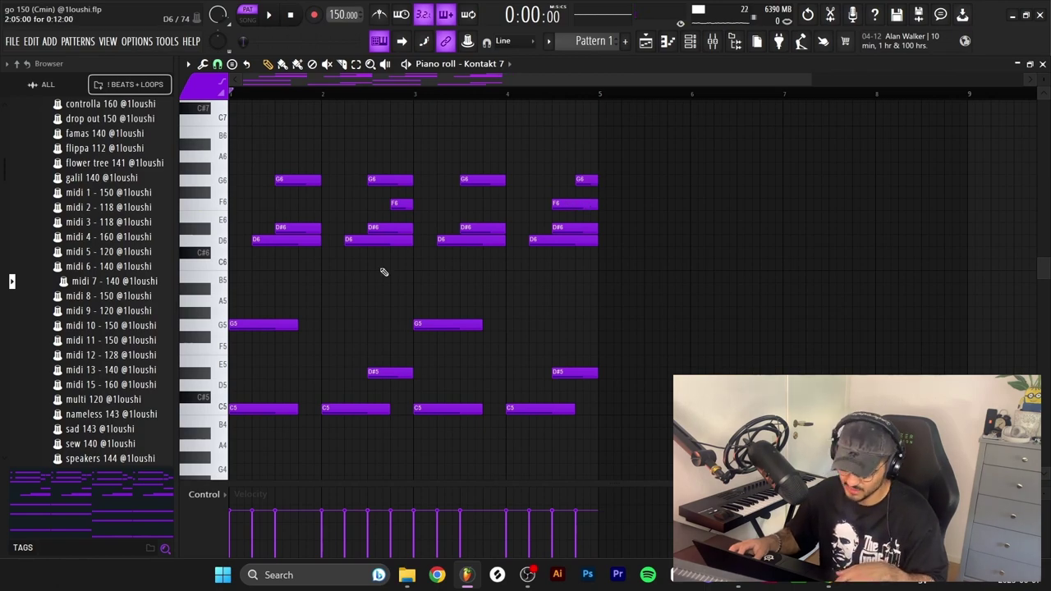
key("space")
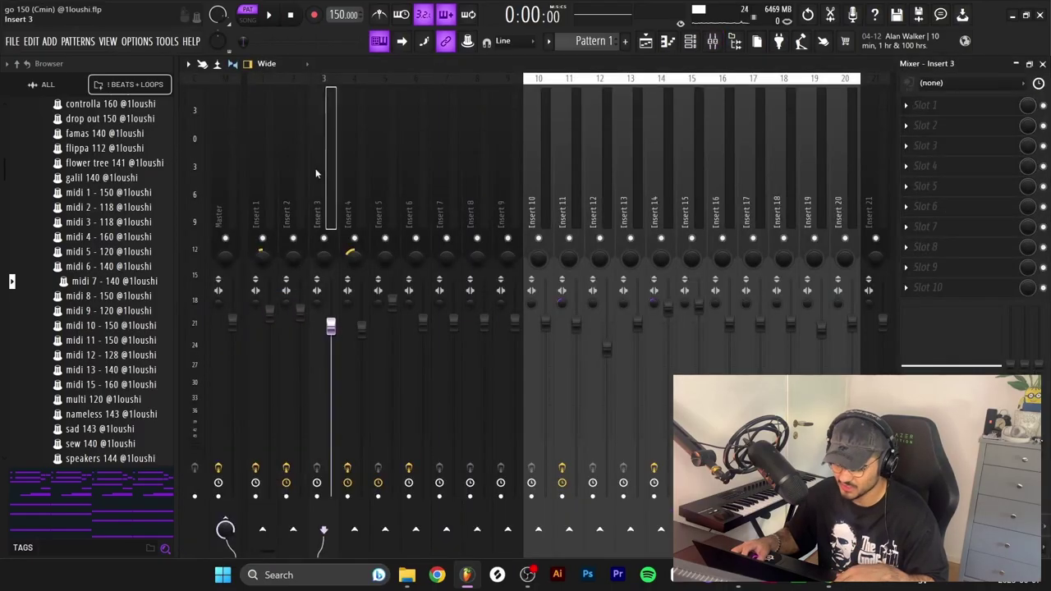
- Inspect the CLA-3A, Fruity Parametric EQ 2 and HalfTime effects on Insert 1, comparing the sound with the EQ off and on
left_click(973, 106)
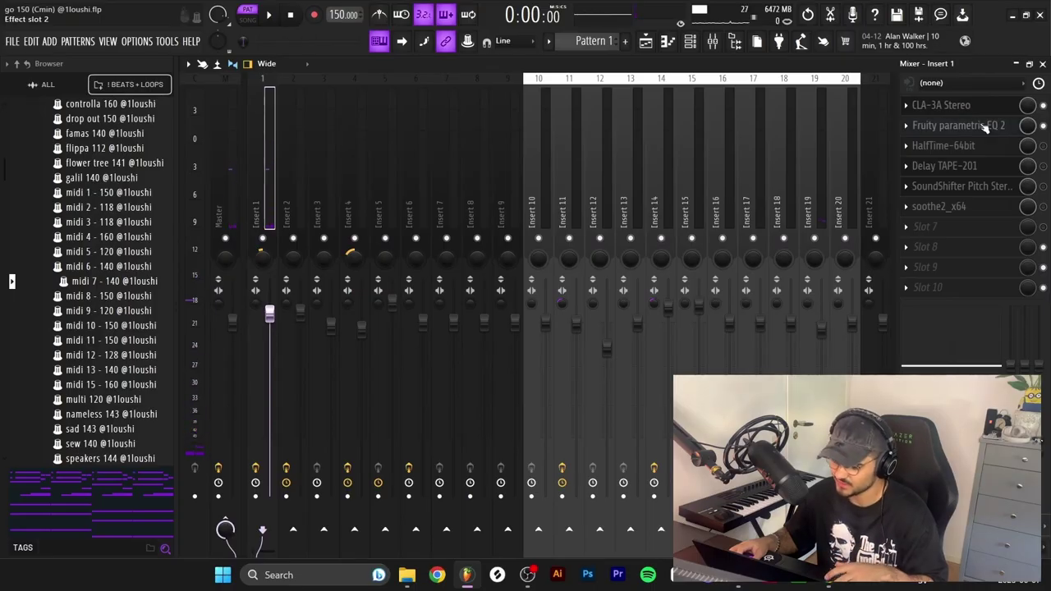
left_click(985, 127)
left_click_drag(560, 179, 563, 125)
left_click(1043, 126)
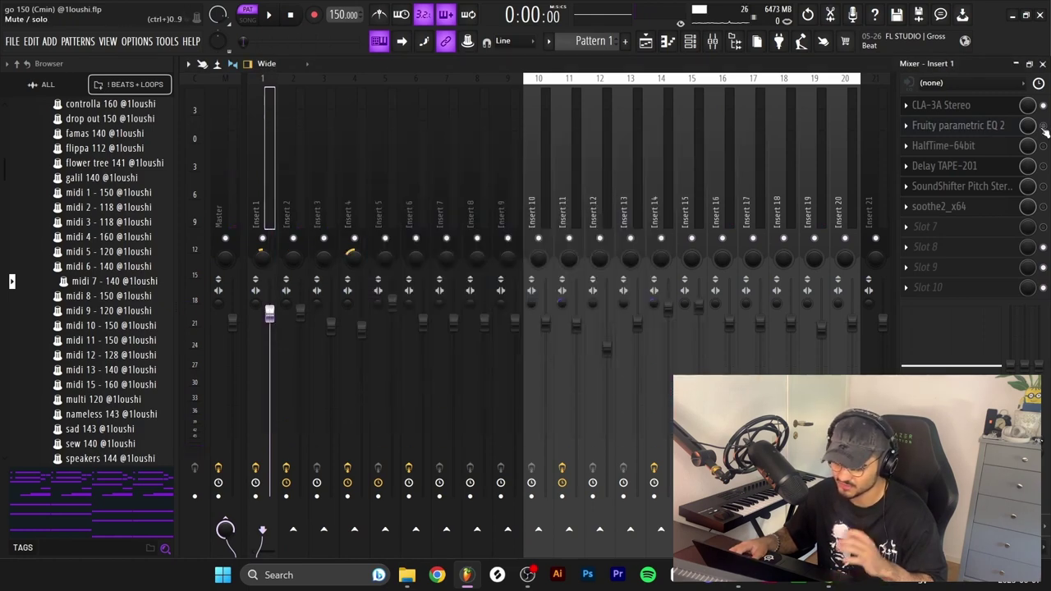
left_click(976, 128)
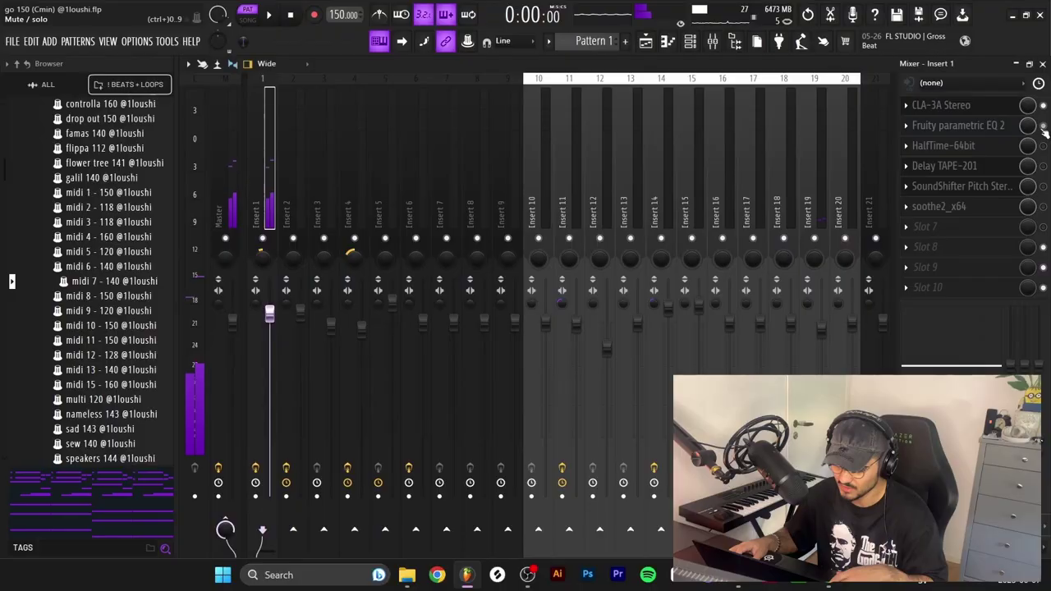
left_click(1004, 129)
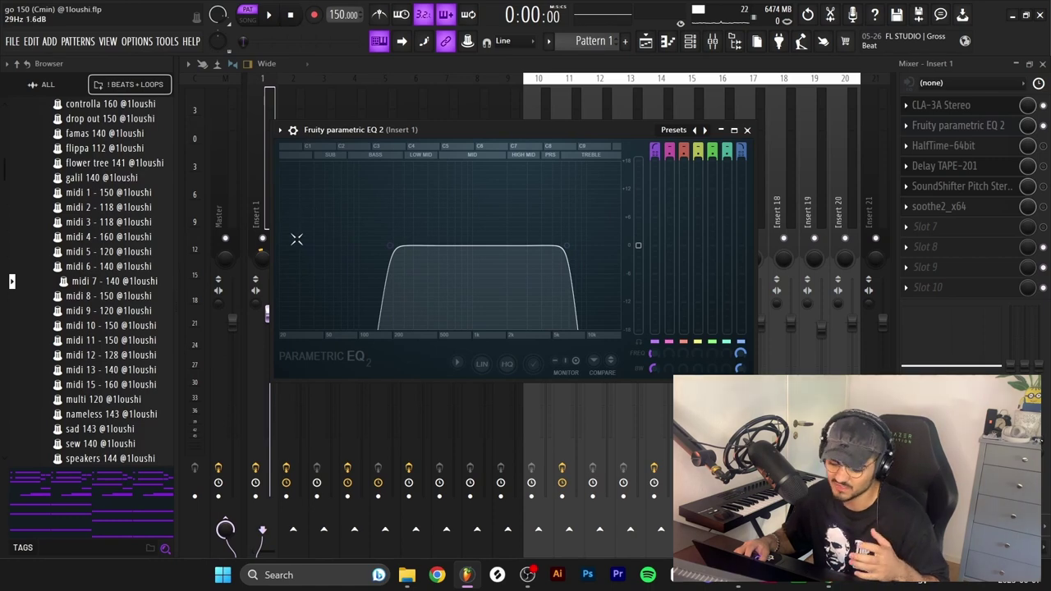
left_click(747, 130)
left_click(971, 146)
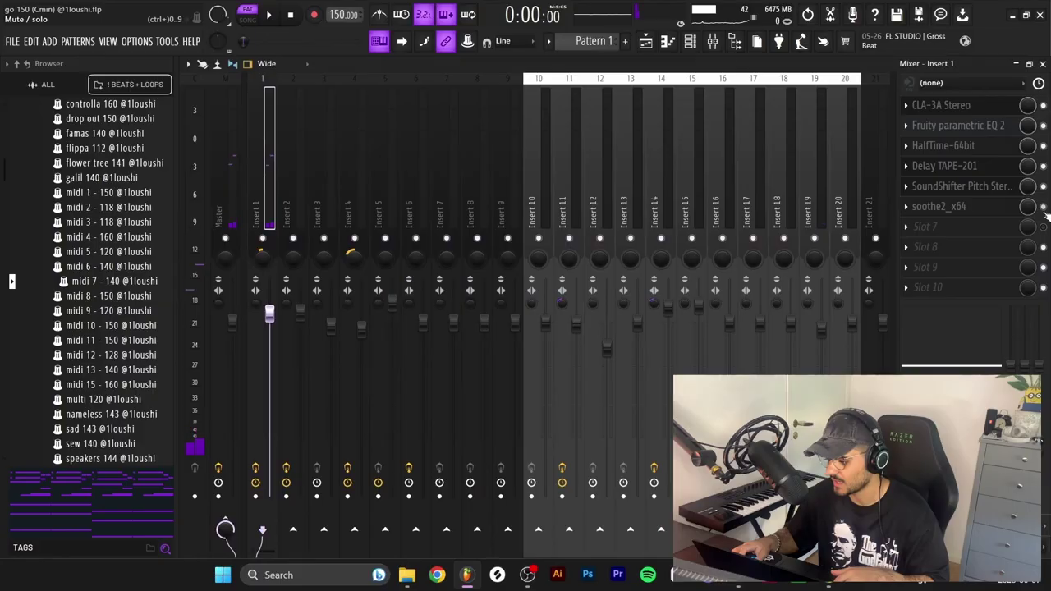
- Open soothe2 on Insert 1, listen to its delta signal during playback, and close it with delta monitoring off
left_click(983, 213)
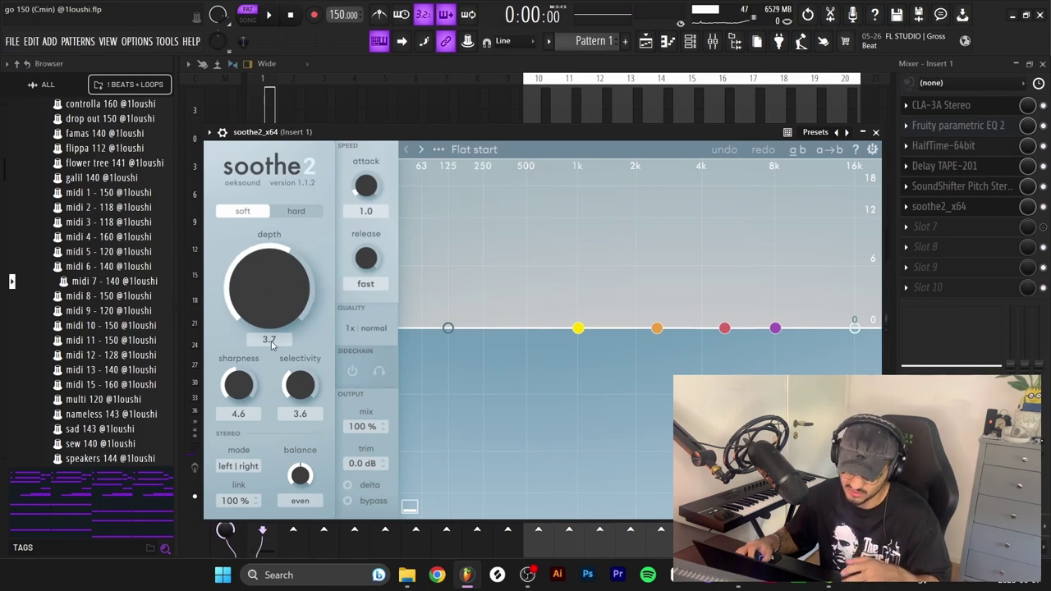
left_click_drag(402, 136, 396, 91)
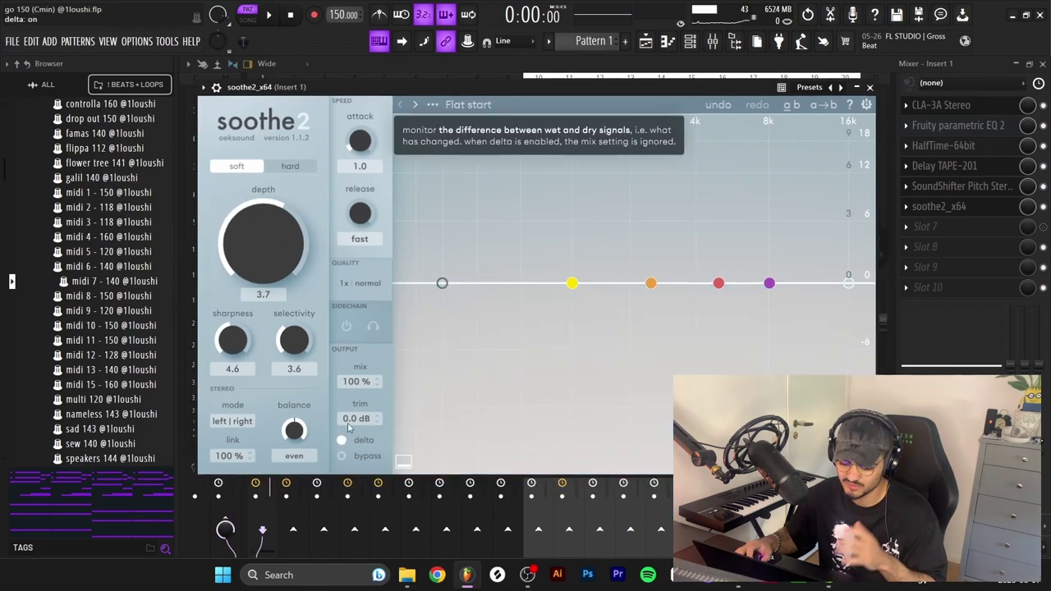
left_click(342, 440)
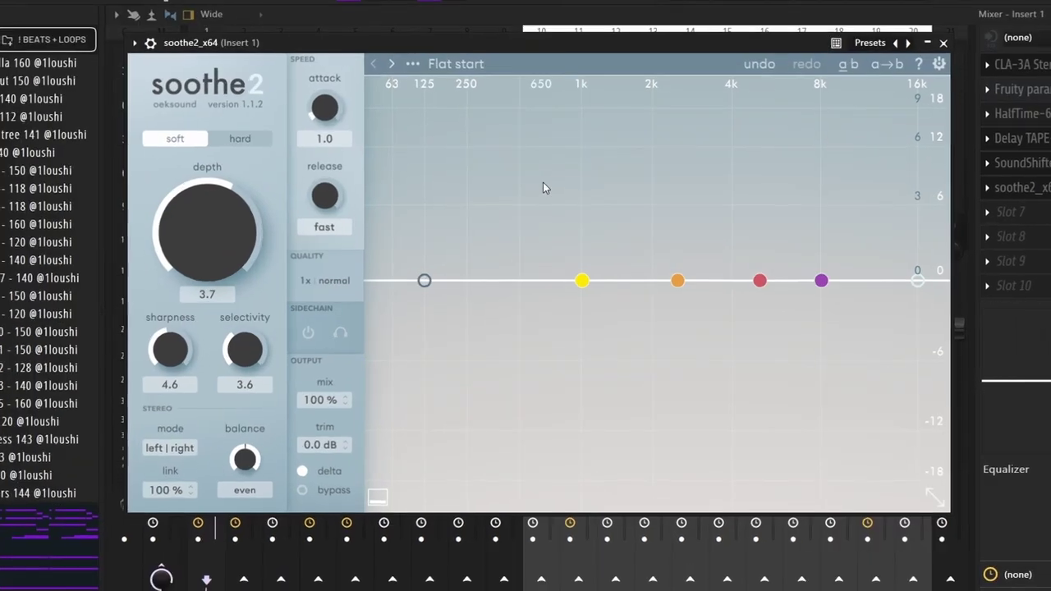
key("space")
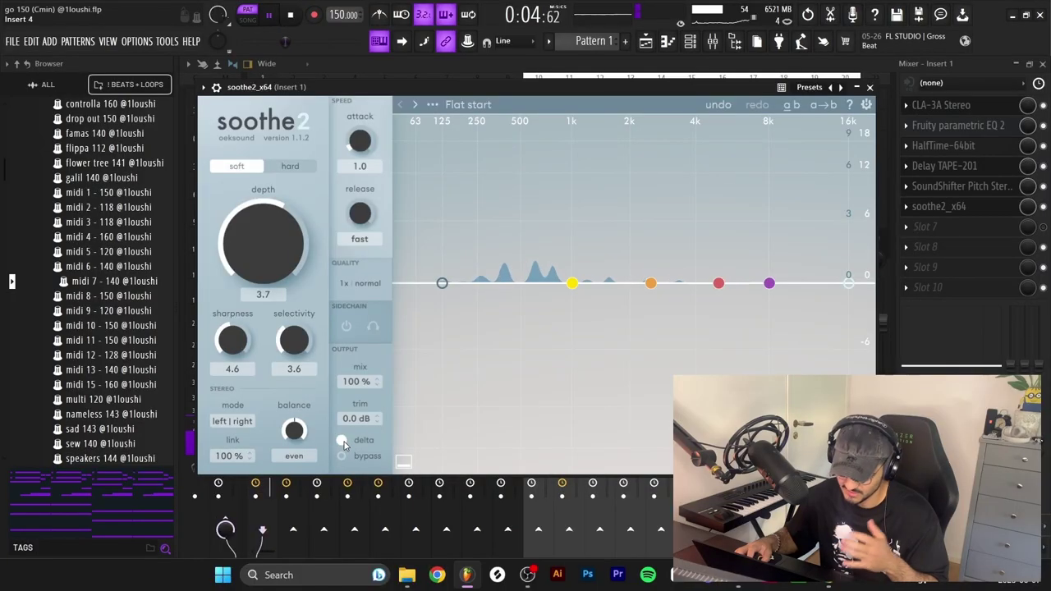
left_click(344, 442)
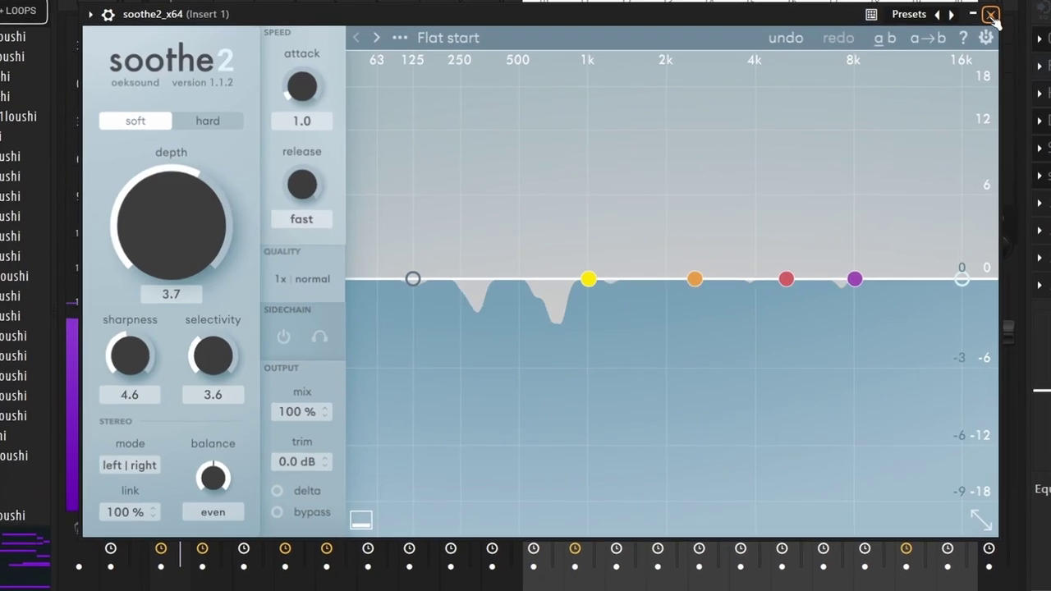
left_click(1003, 9)
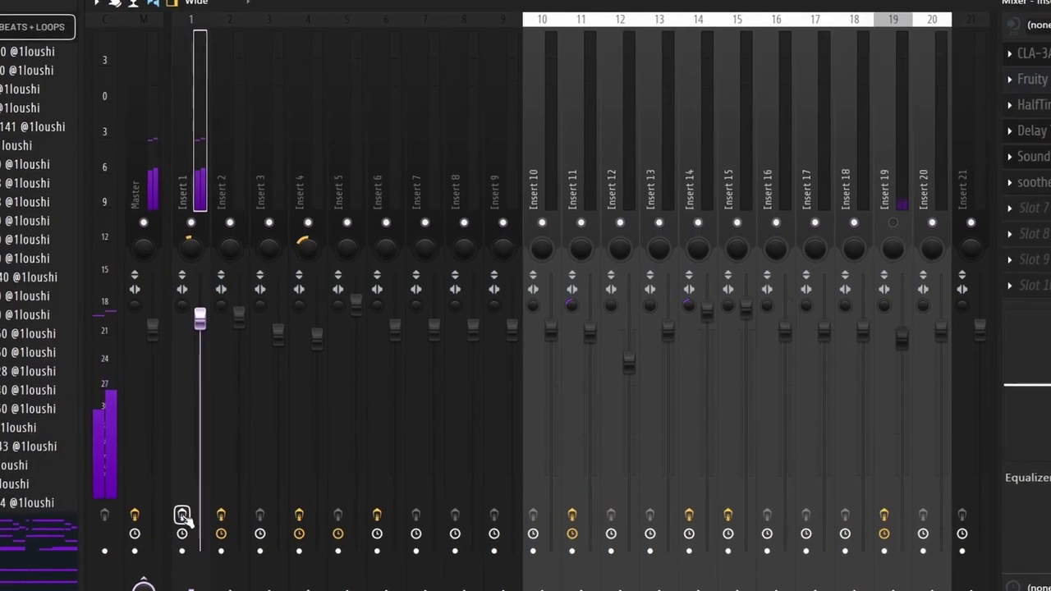
- Toggle Insert 1's effect slots to compare the sound, and unmute Track 2 in the playlist
left_click(182, 515)
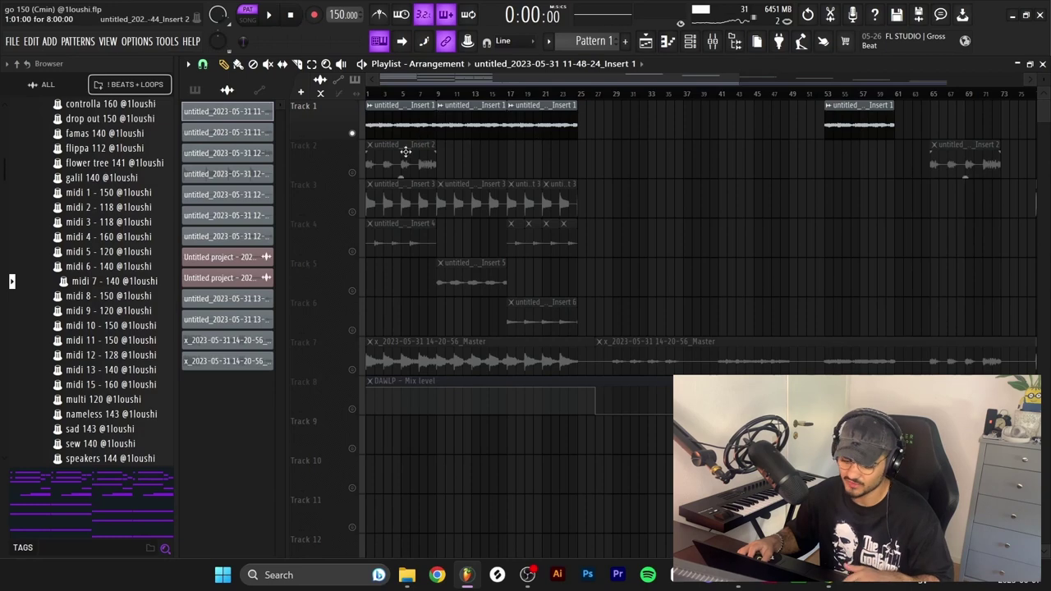
left_click(196, 90)
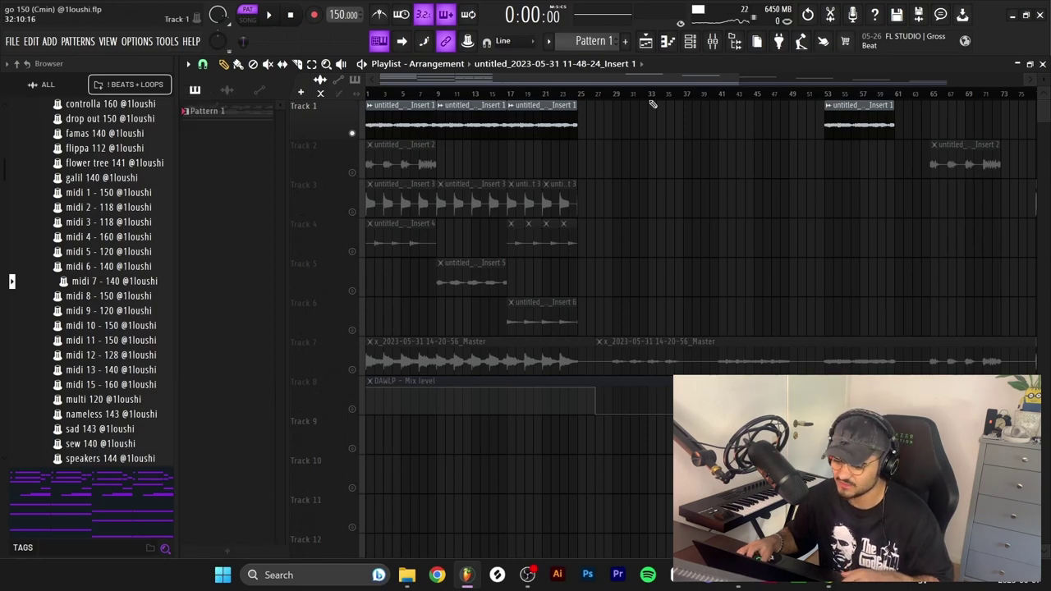
left_click(352, 173)
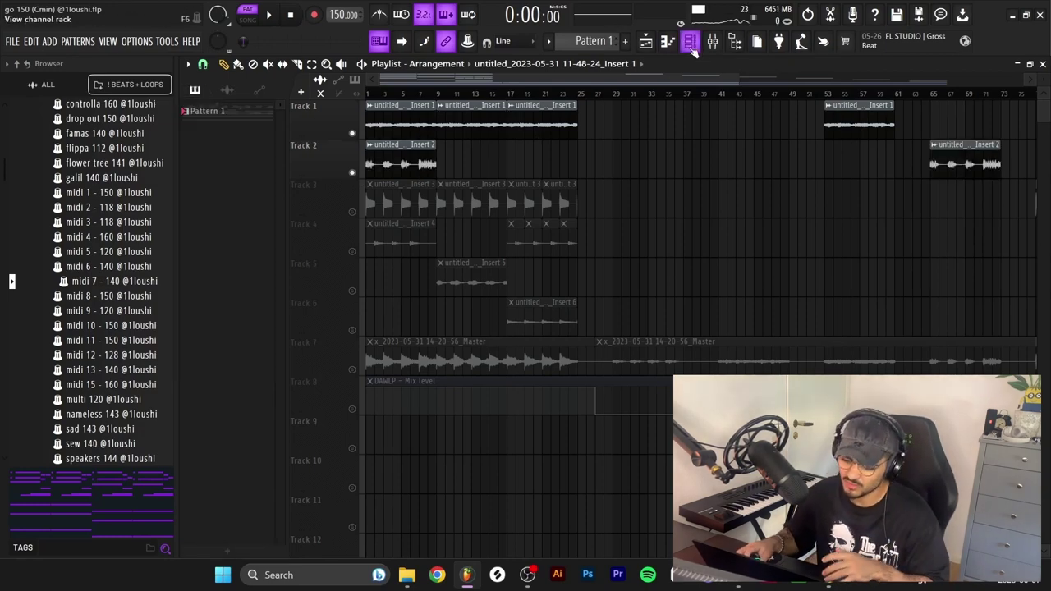
- Enable the lovebirds - synth channel in the Unsorted group and open its piano roll
left_click(692, 43)
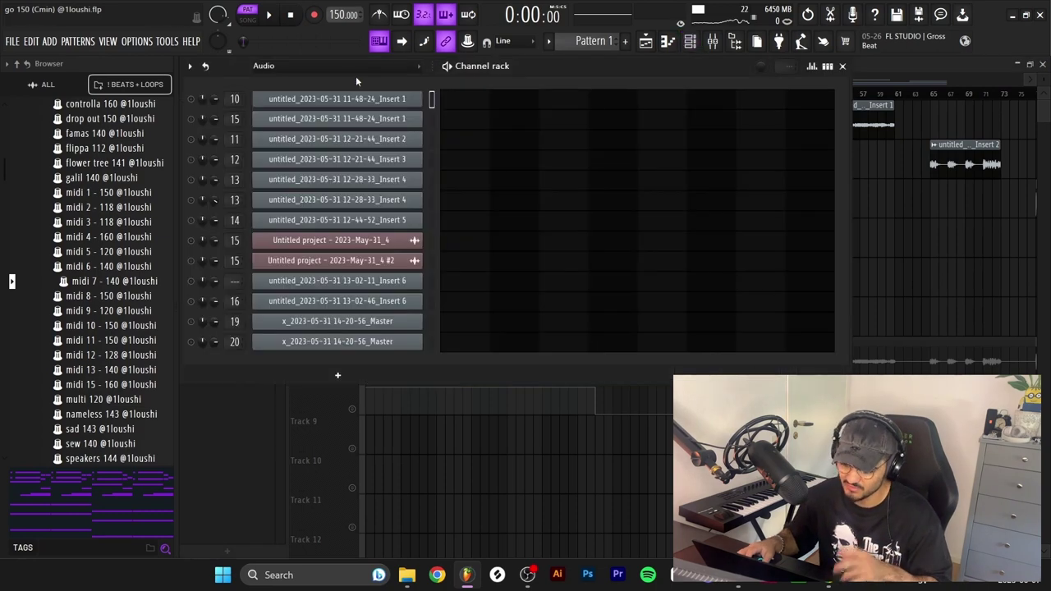
scroll(357, 74, "down", 2)
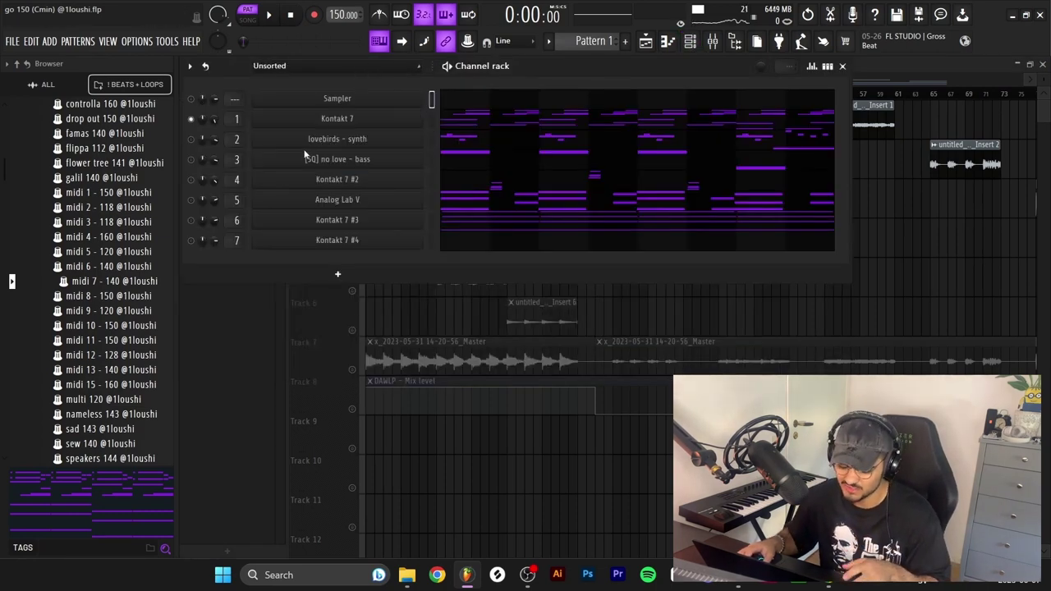
left_click(193, 139)
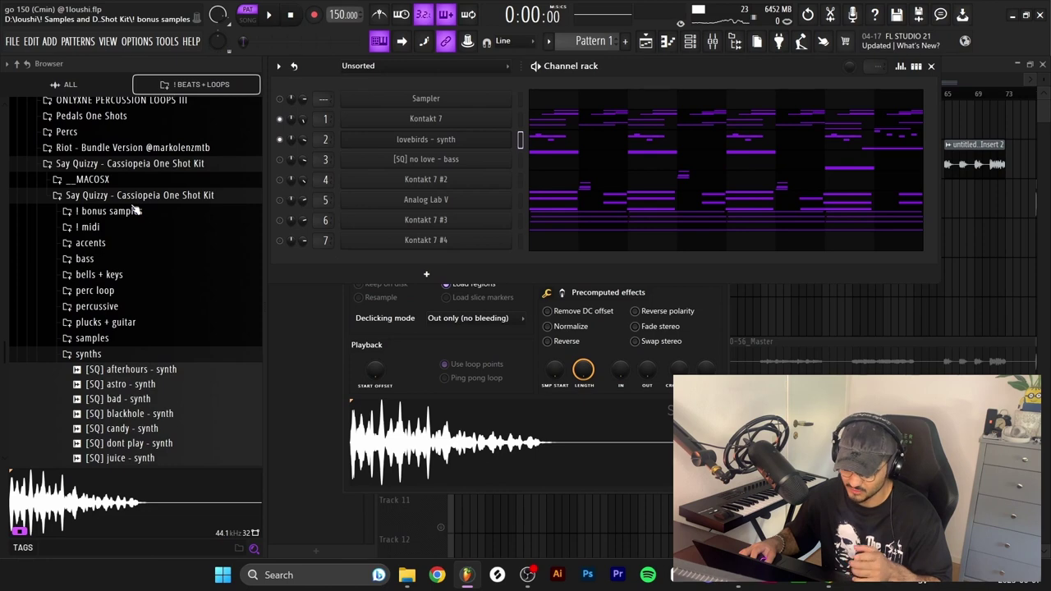
left_click(547, 138)
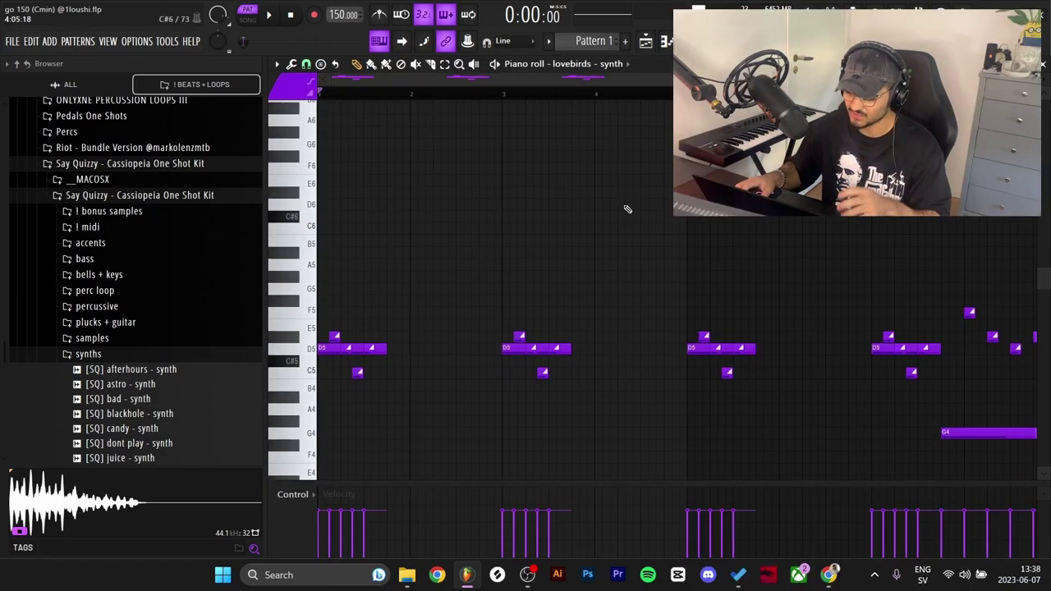
- Delete the slide notes around the first D5 in bar 1 and play the plain note
scroll(639, 101, "down", 2)
scroll(471, 254, "down", 2)
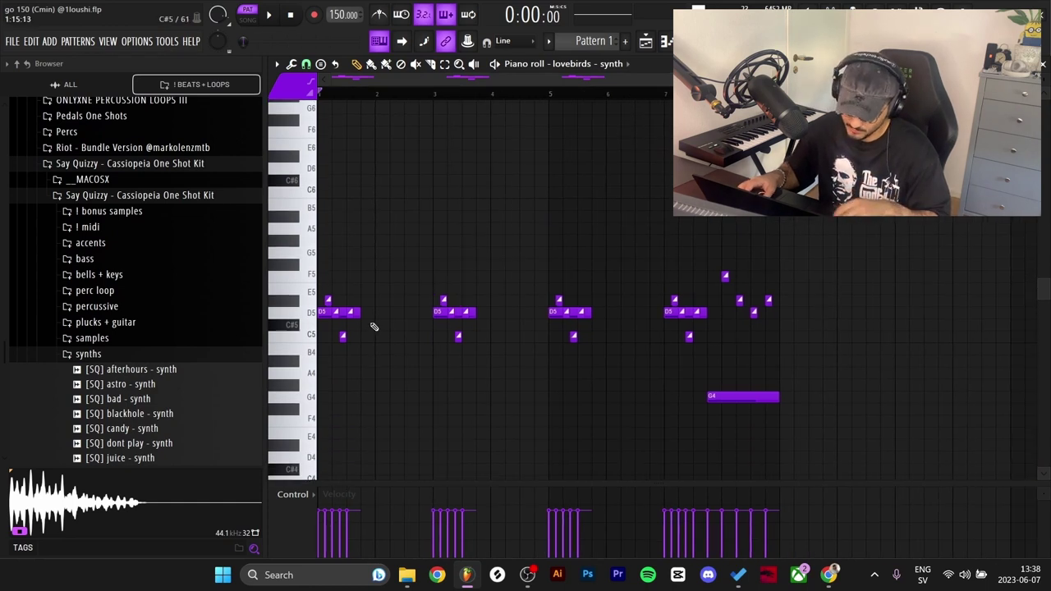
left_click(312, 316)
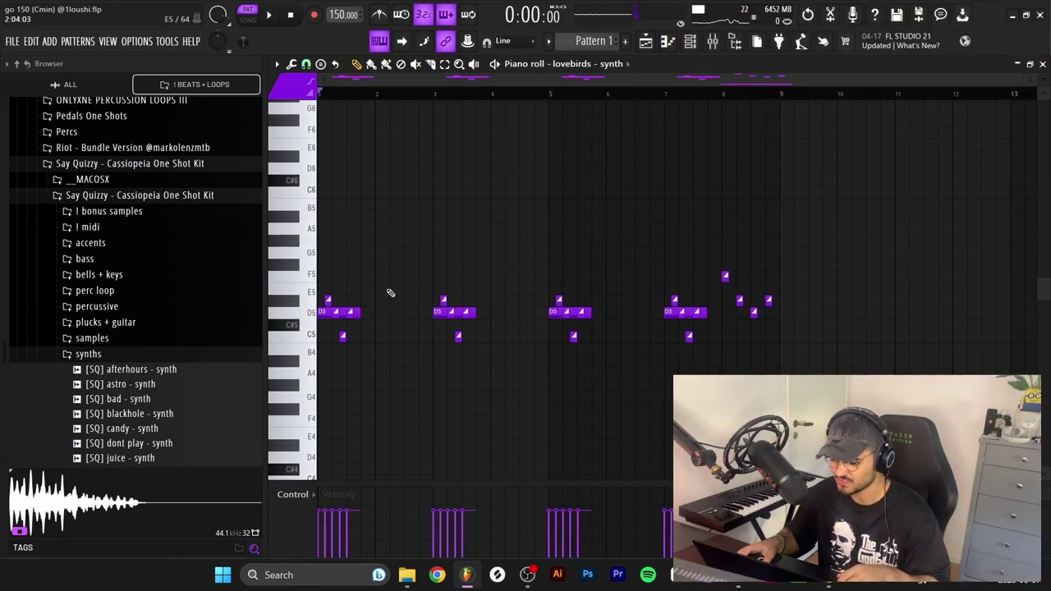
right_click(342, 336)
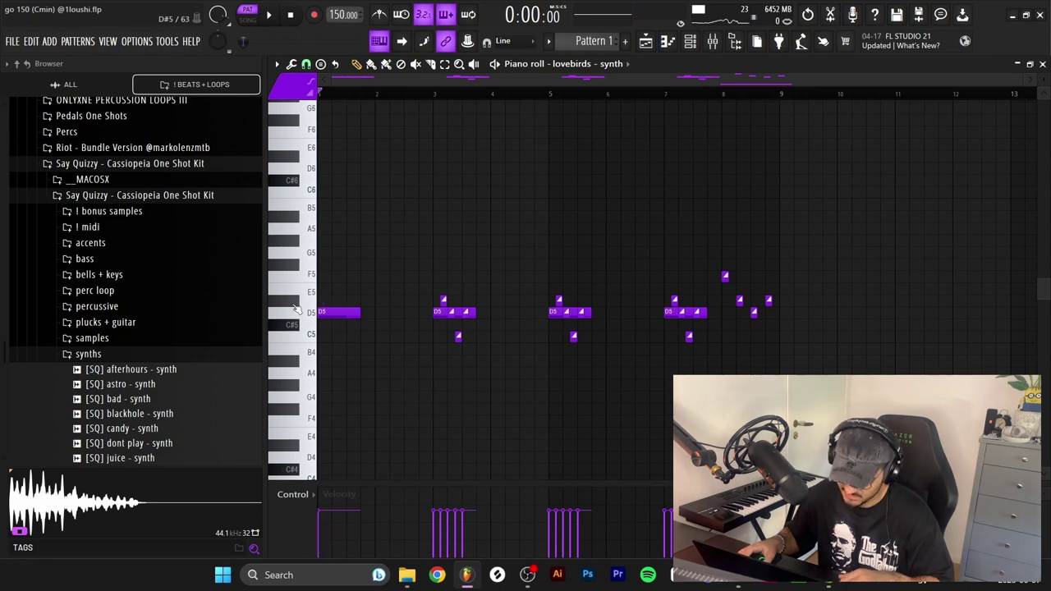
key("space")
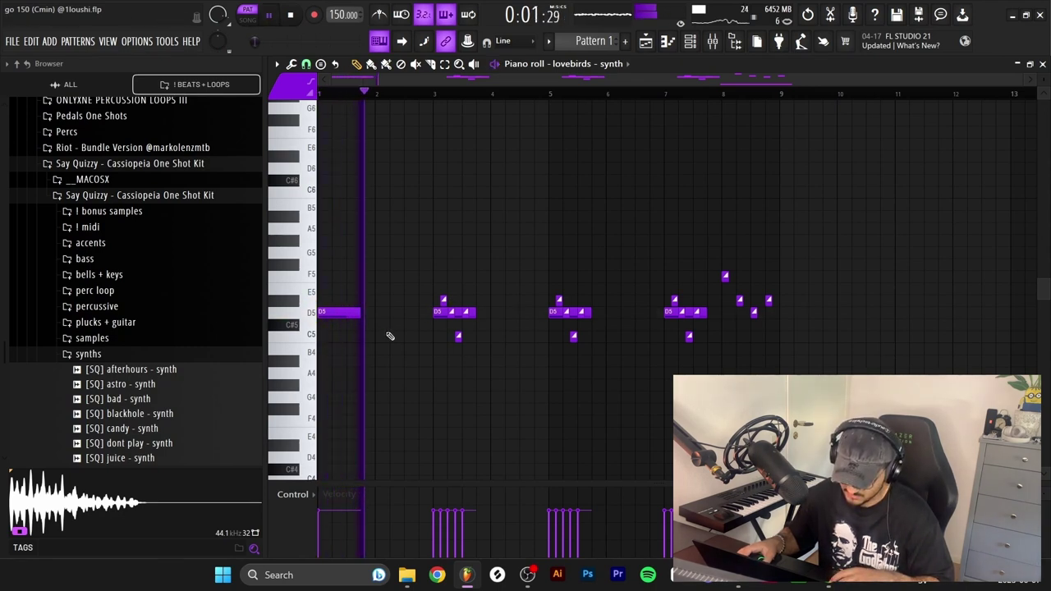
key("space")
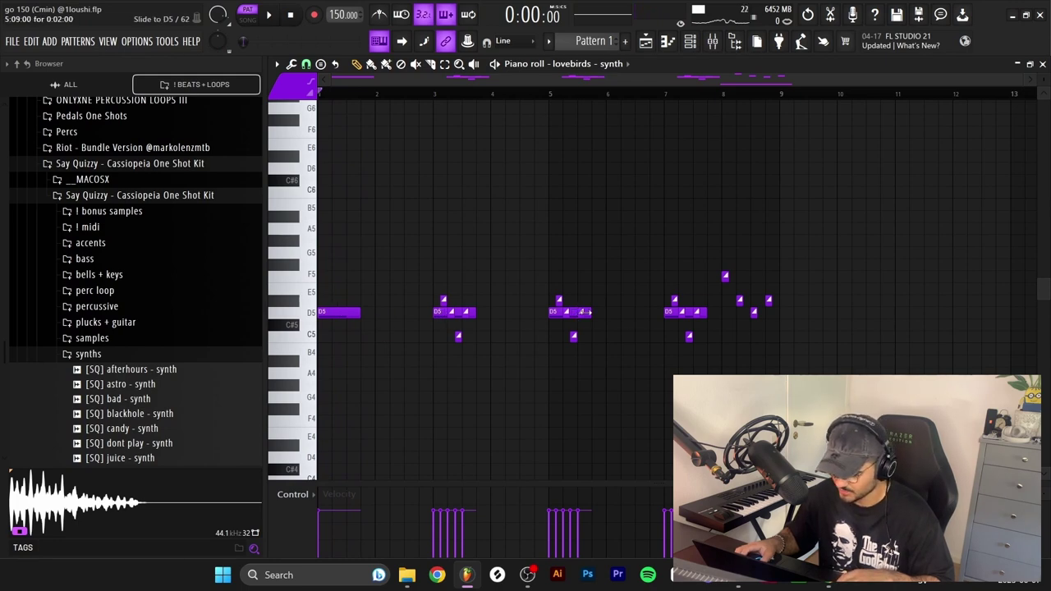
- Undo the deletion of the bar 1 slide notes and play the synth phrase with its slides
key("ctrl+z")
key("ctrl+z")
key("ctrl+z")
key("ctrl+z")
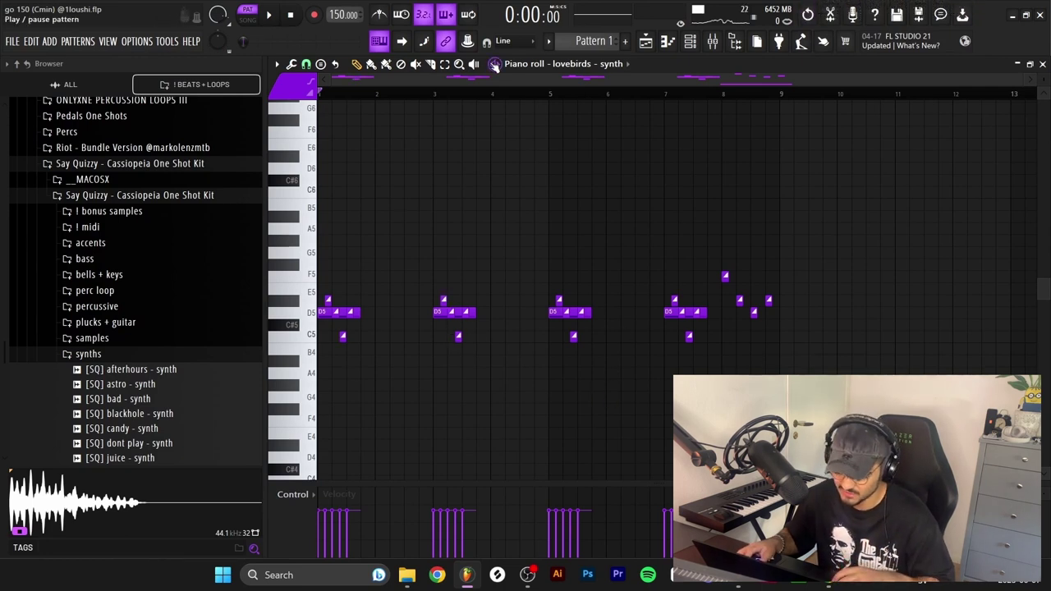
key("space")
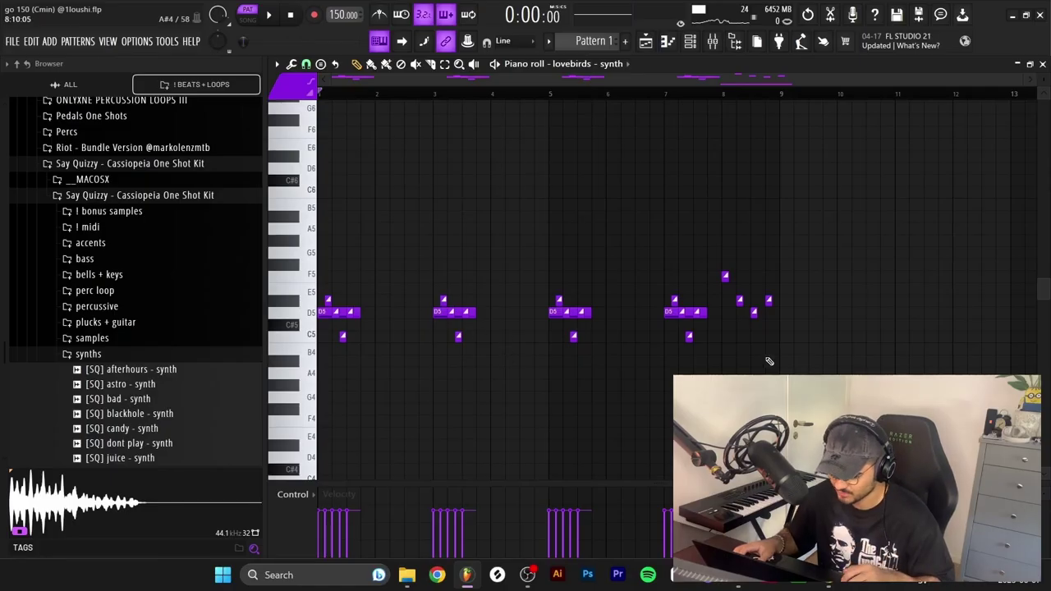
- Play the closing synth phrase from the start of the long G4 note late in bar 7
left_click_drag(786, 361, 640, 356)
left_click_drag(574, 97, 563, 100)
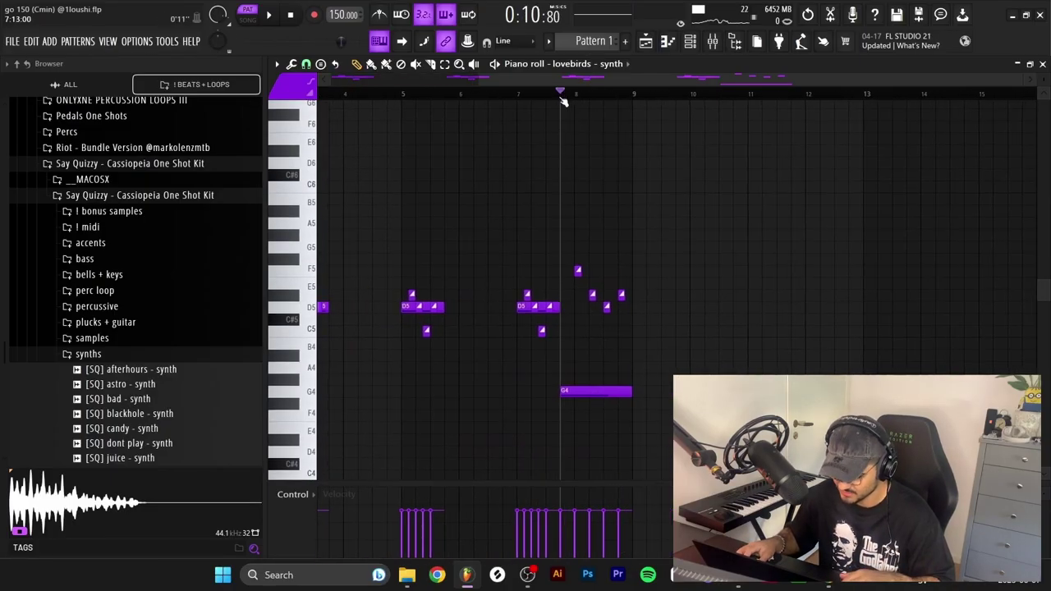
key("space")
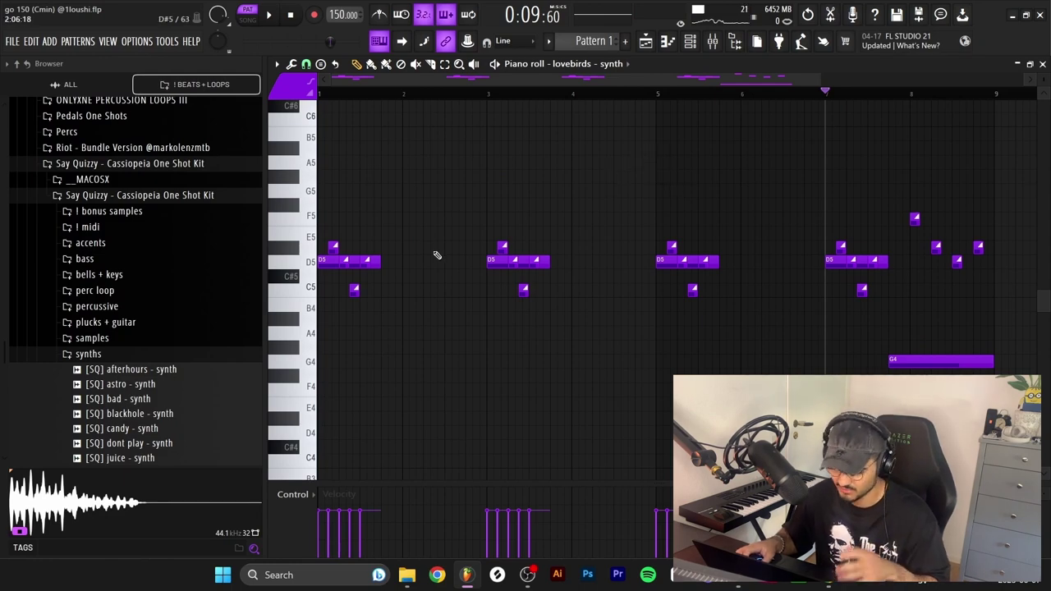
- Open the clip settings of the Insert 2 recording on Track 2 and start playback
left_click(1043, 65)
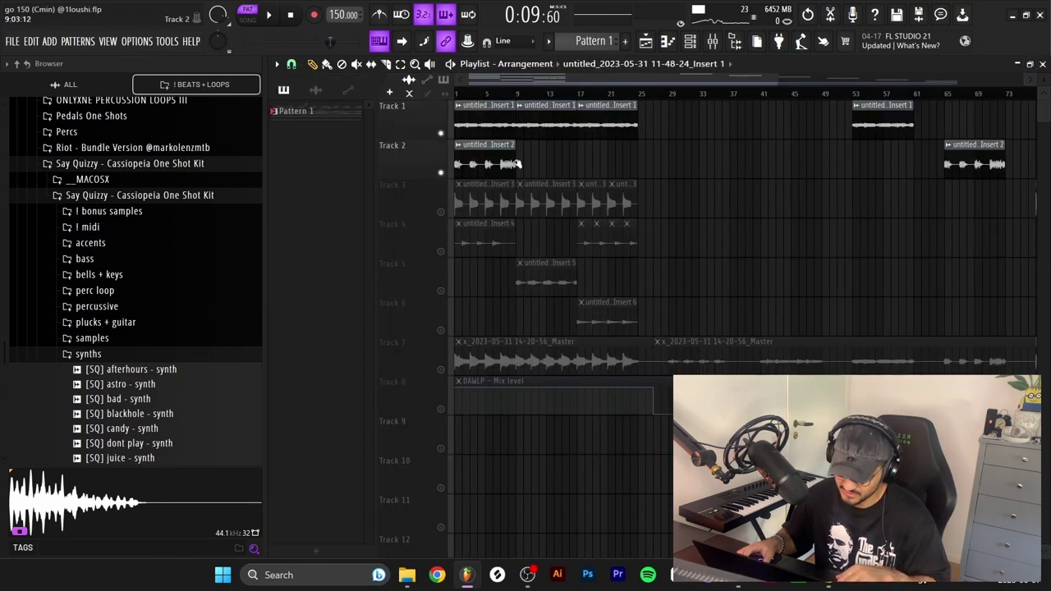
double_click(518, 164)
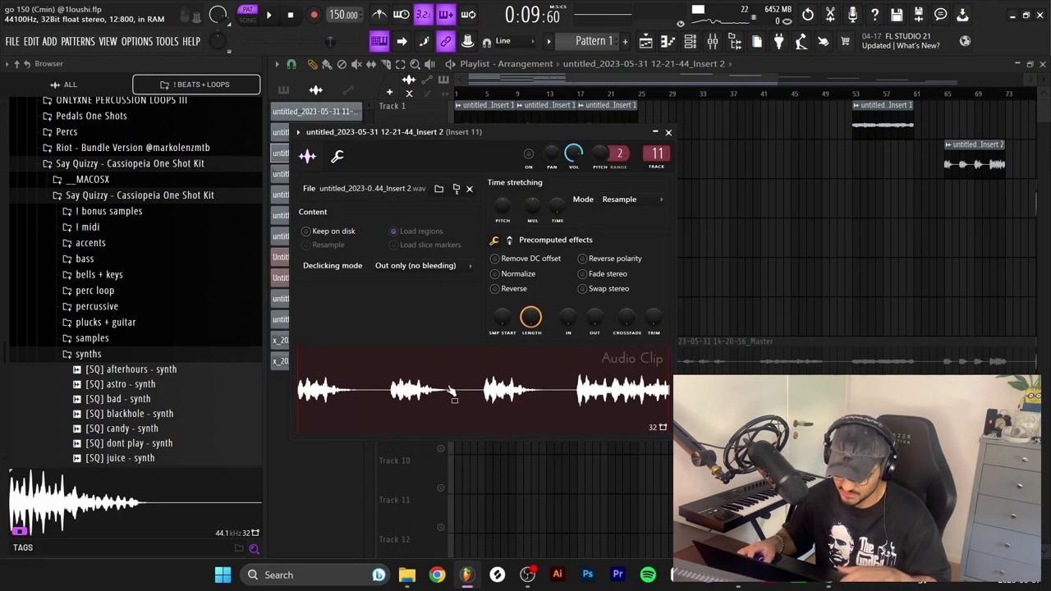
key("space")
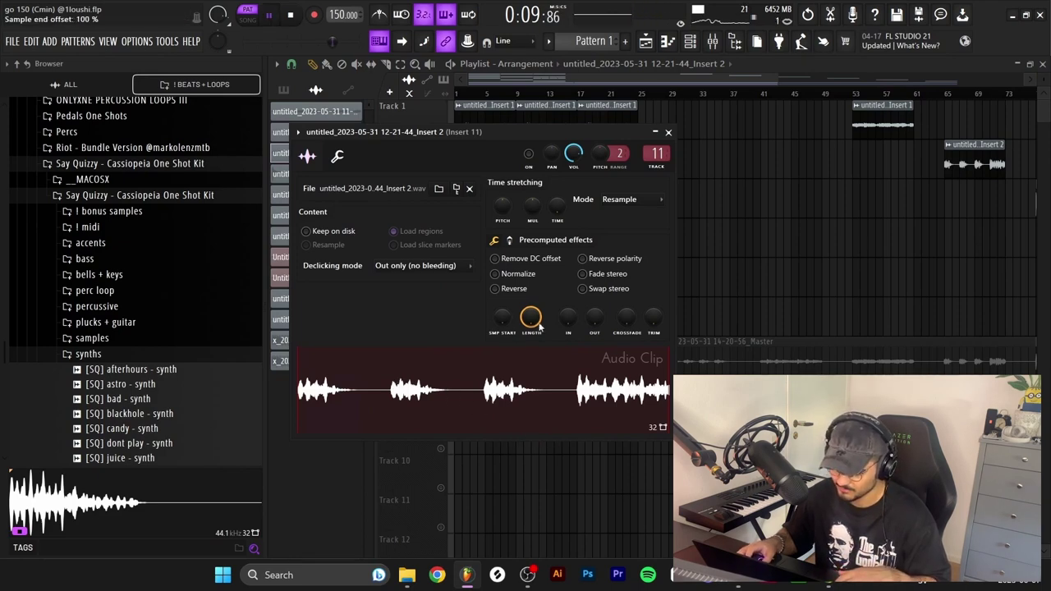
- Open soothe2 on Insert 11, switch to song mode, and compare playback with delta monitoring on and off
left_click(702, 44)
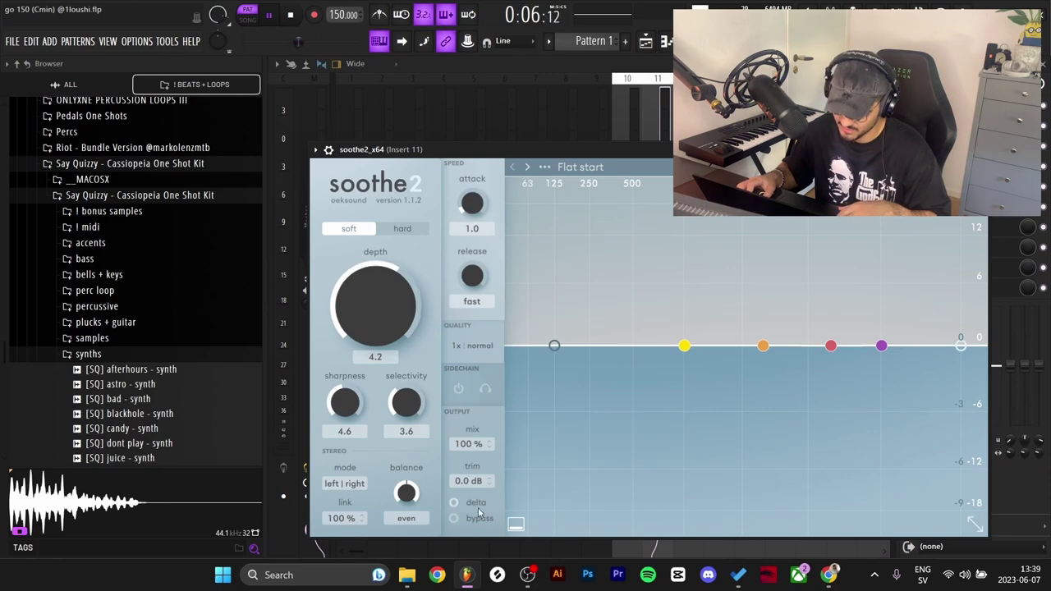
key("l")
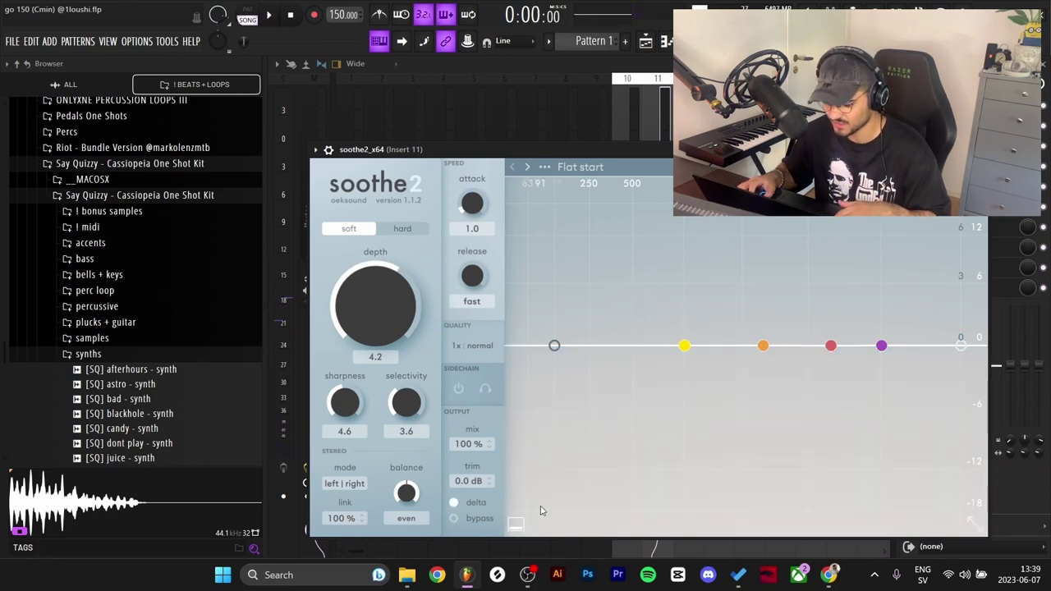
key("space")
key("space")
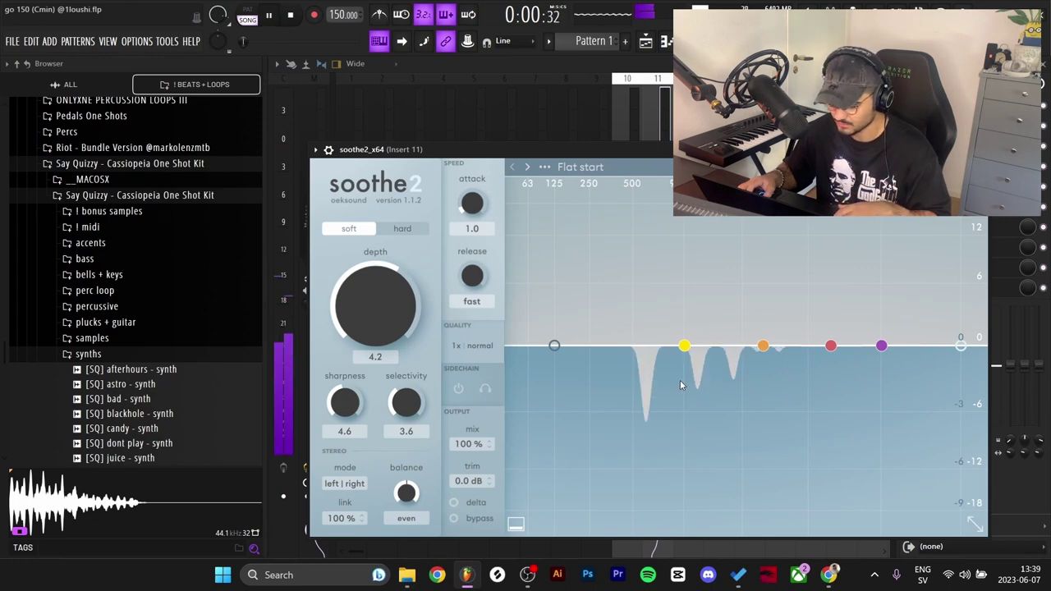
key("space")
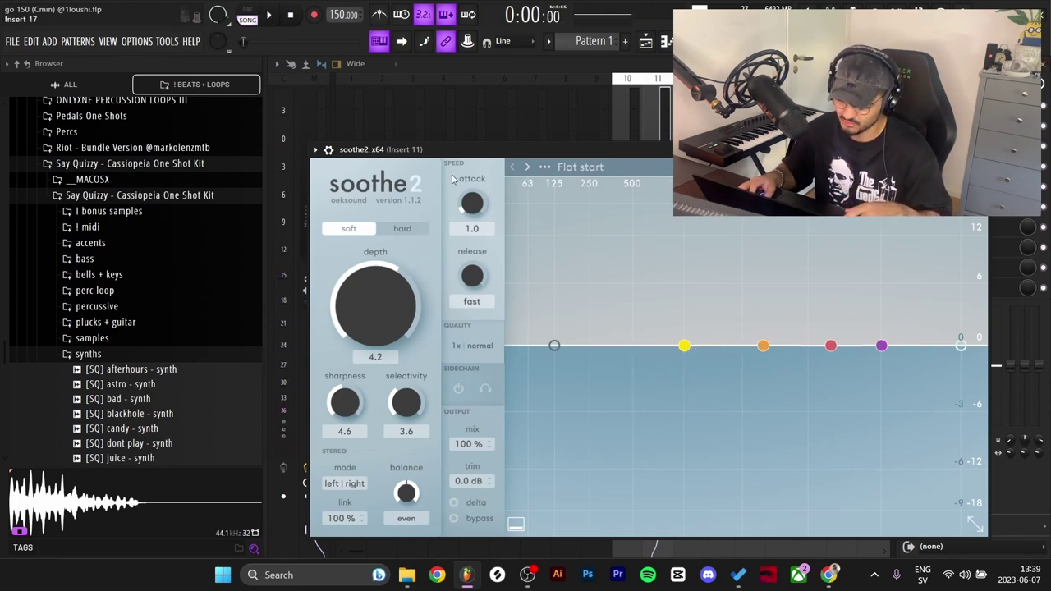
- Solo Track 3 in the playlist and show the sample settings of the [SQ] no love - bass channel
left_click(1044, 64)
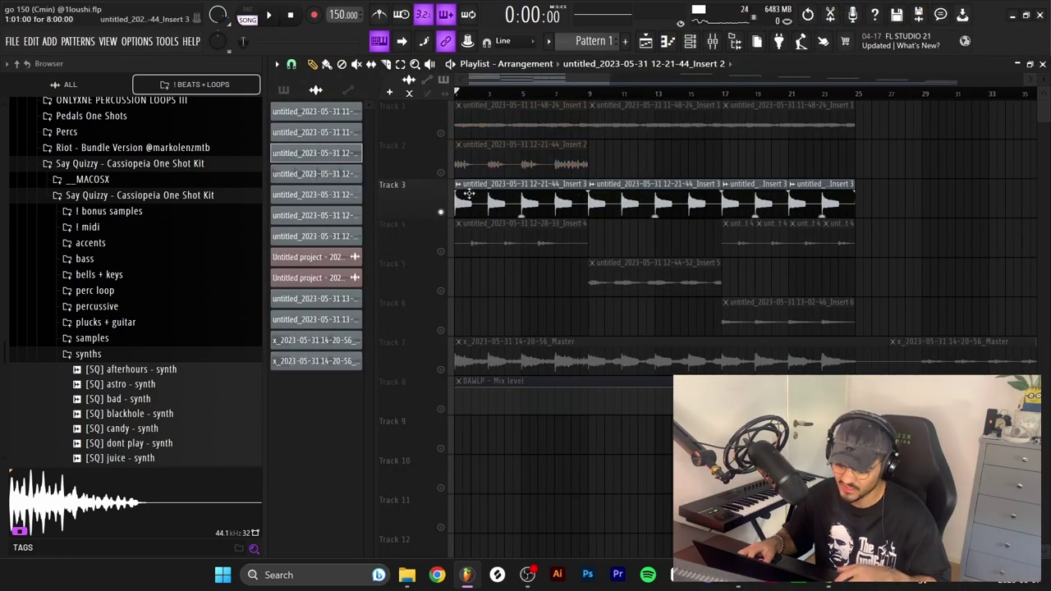
left_click(287, 91)
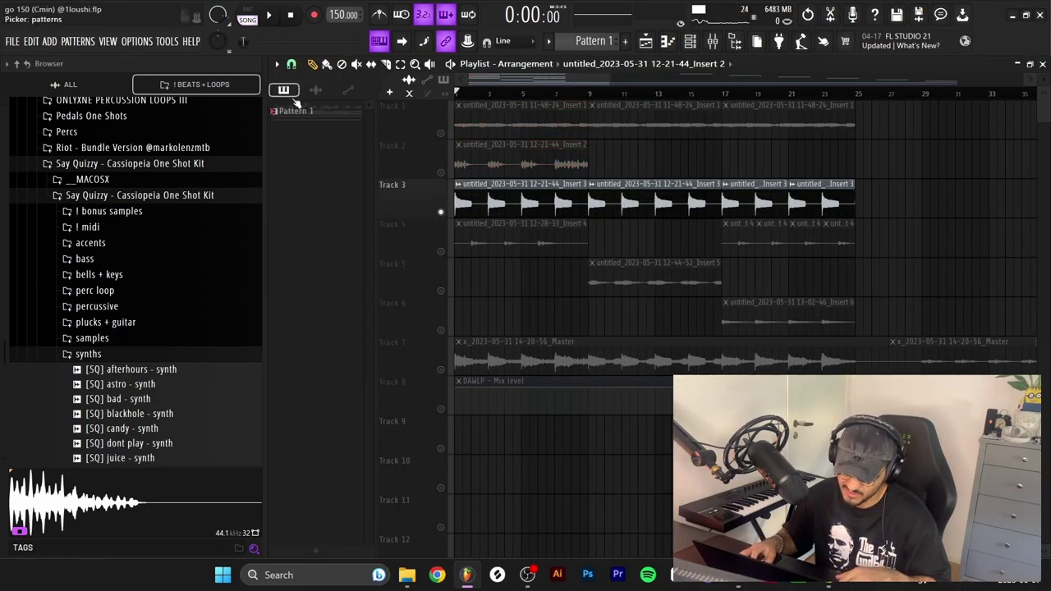
left_click(689, 48)
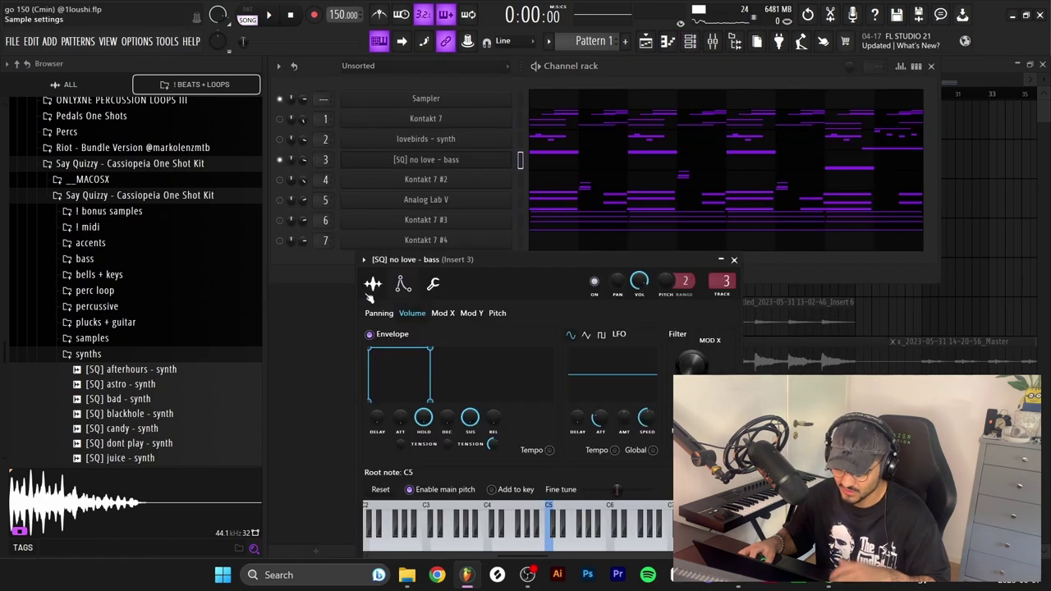
left_click(370, 291)
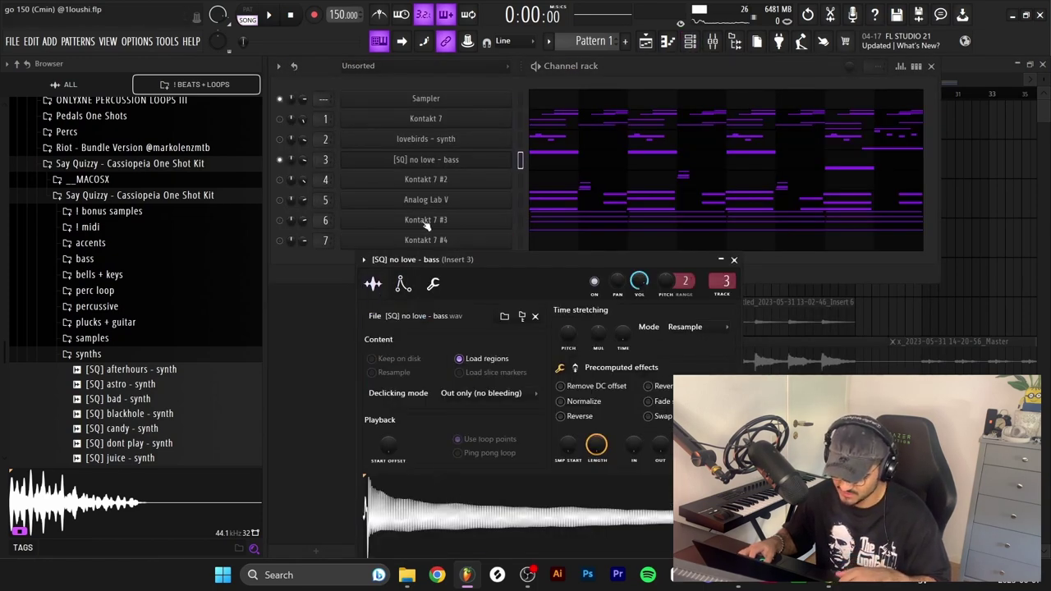
- Play the [SQ] no love - bass notes in the piano roll, and inspect the channel's volume envelope
left_click(542, 164)
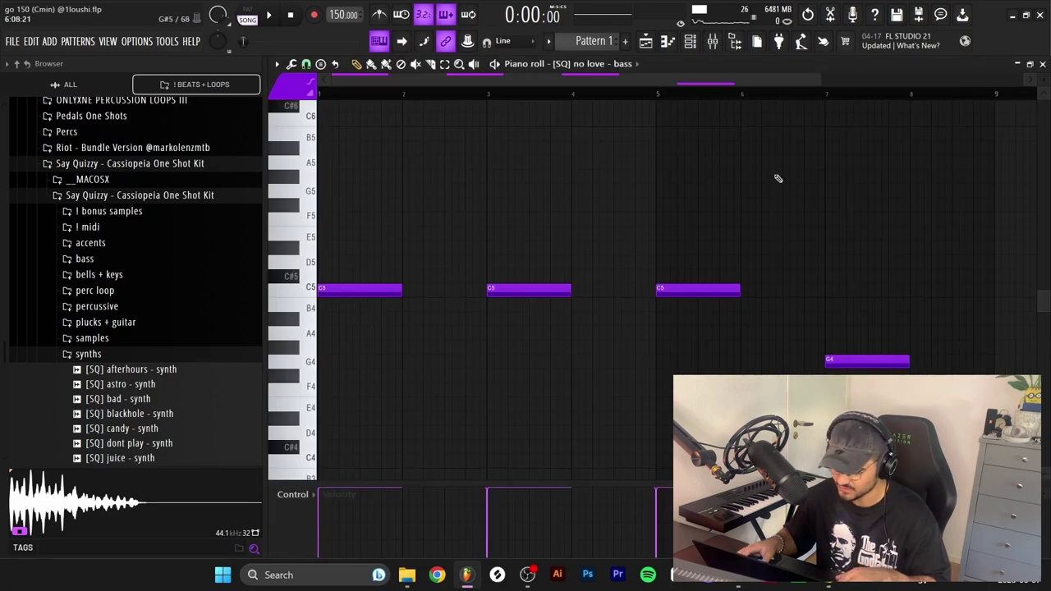
key("space")
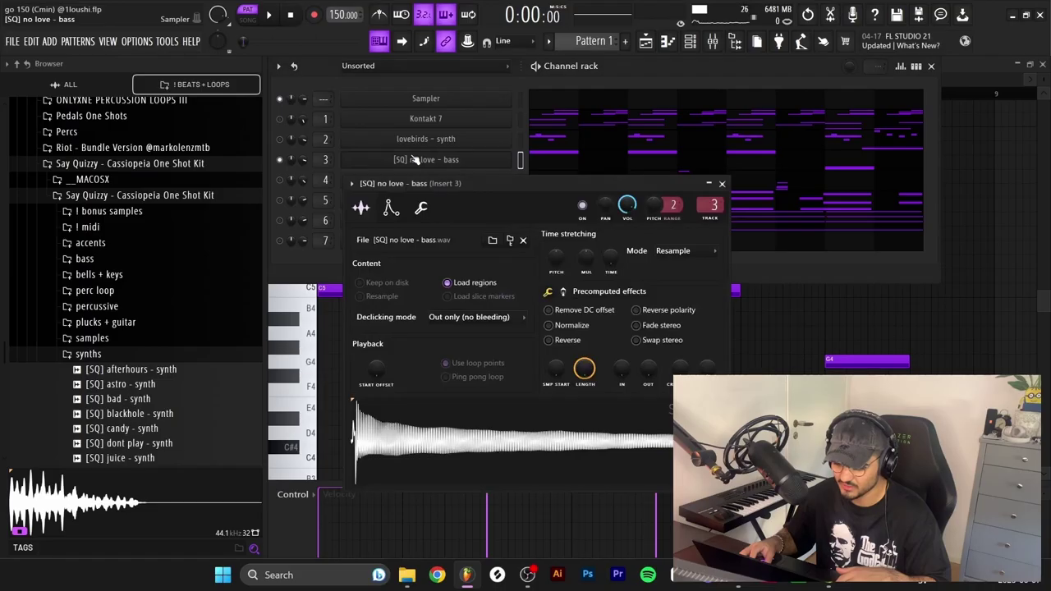
left_click(391, 207)
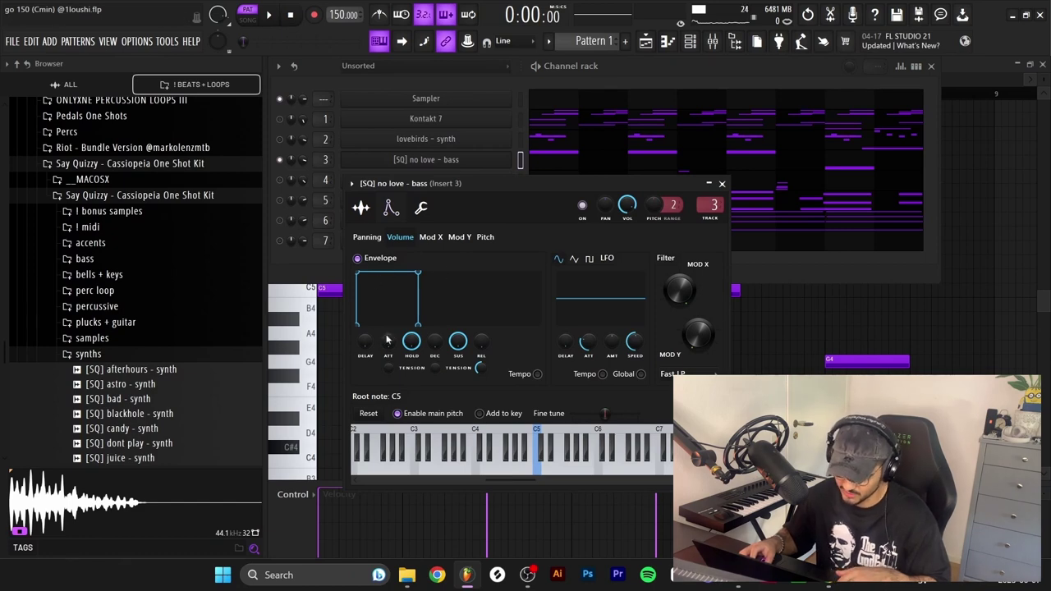
right_click(802, 377)
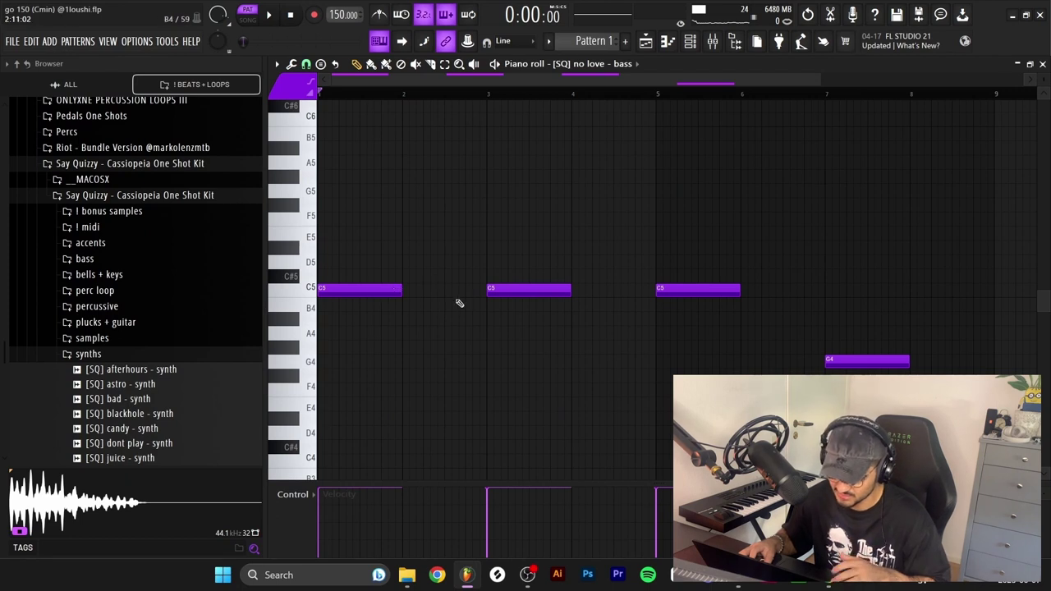
- Play the bass pattern twice from bar 1 in the piano roll, stopping after each listen
key("space")
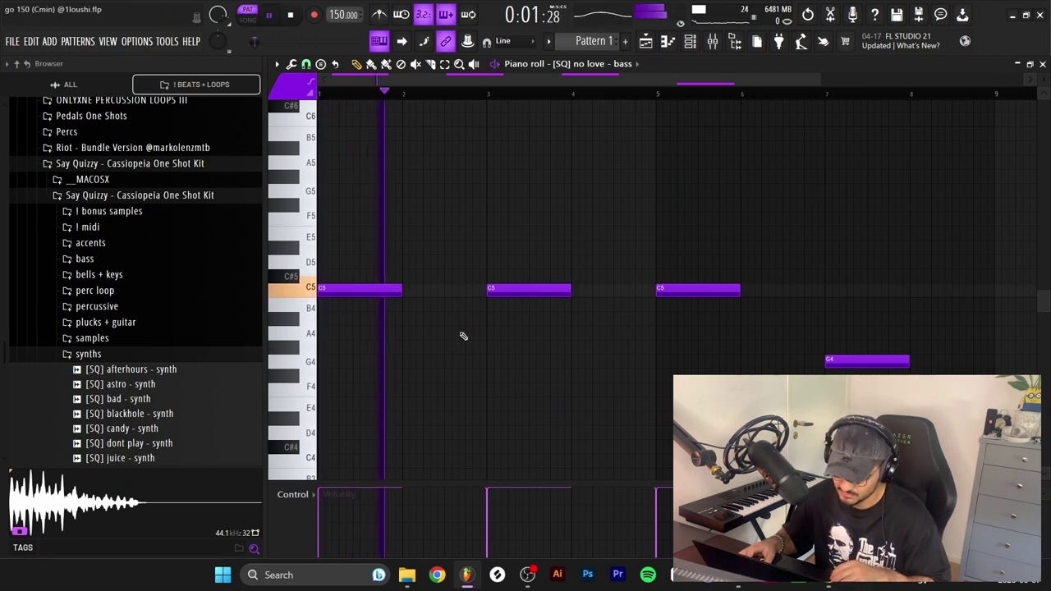
key("space")
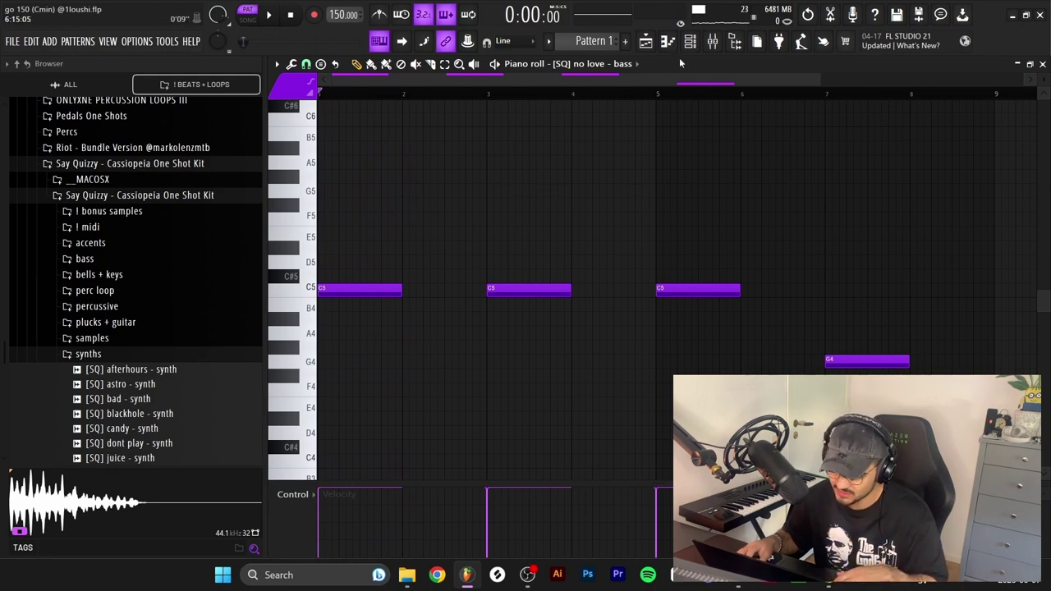
key("space")
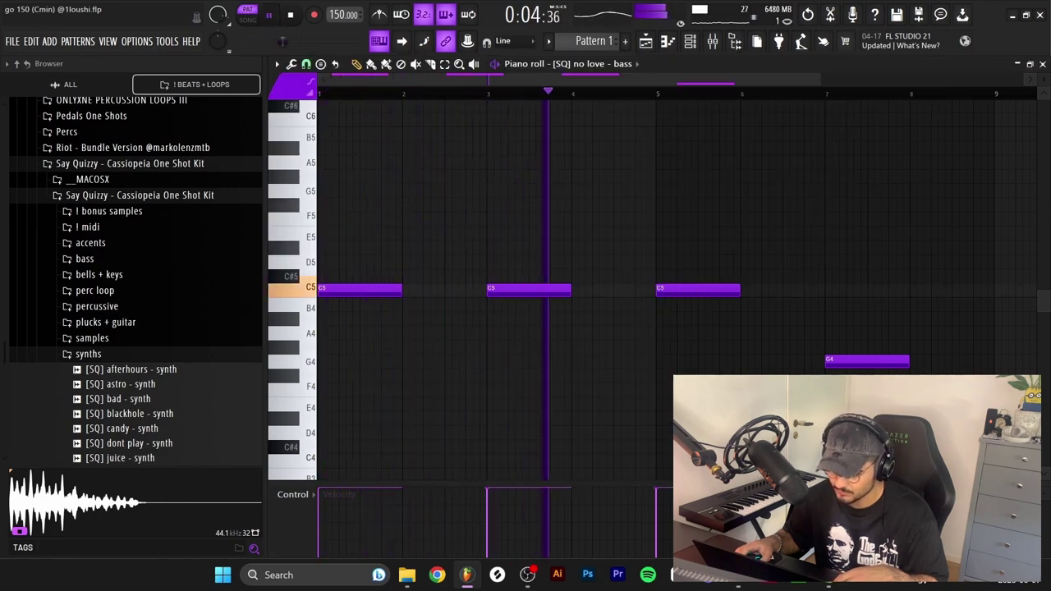
key("space")
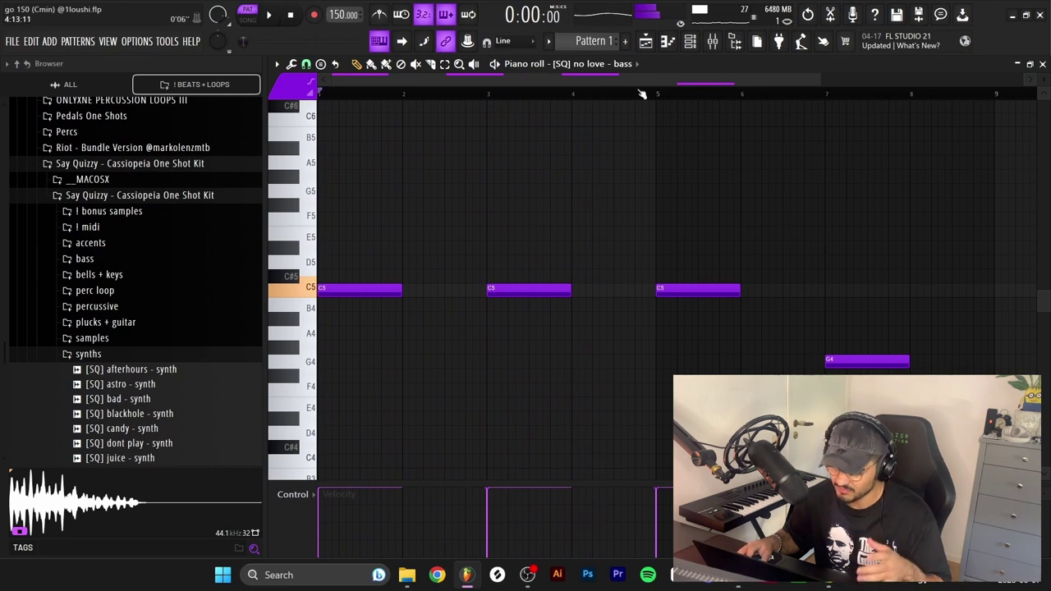
- Inspect the volume envelope of the [SQ] no love - bass channel again, and return to its piano roll
left_click(689, 41)
left_click(426, 159)
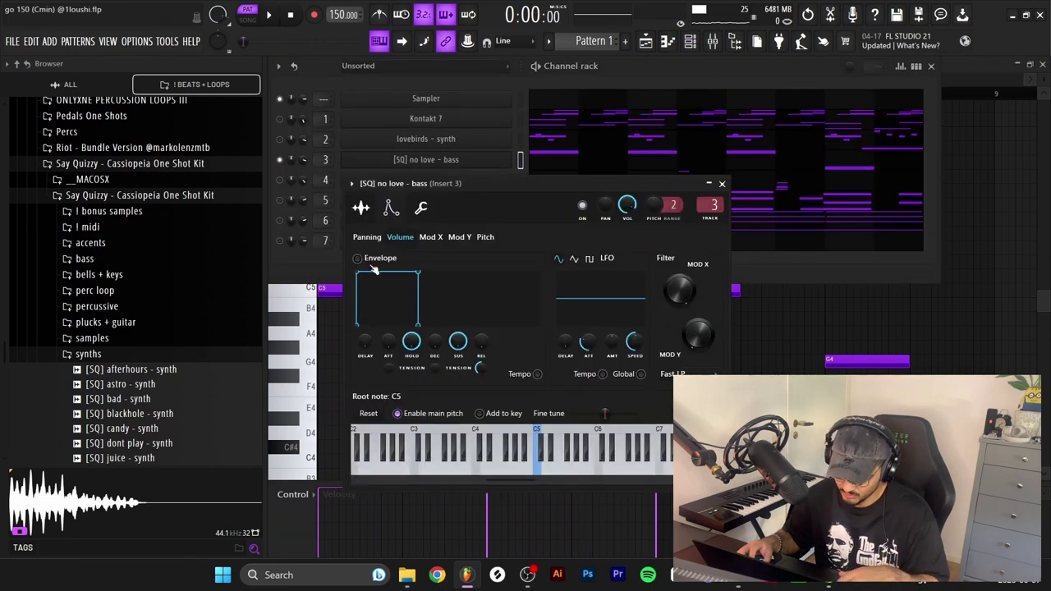
right_click(862, 408)
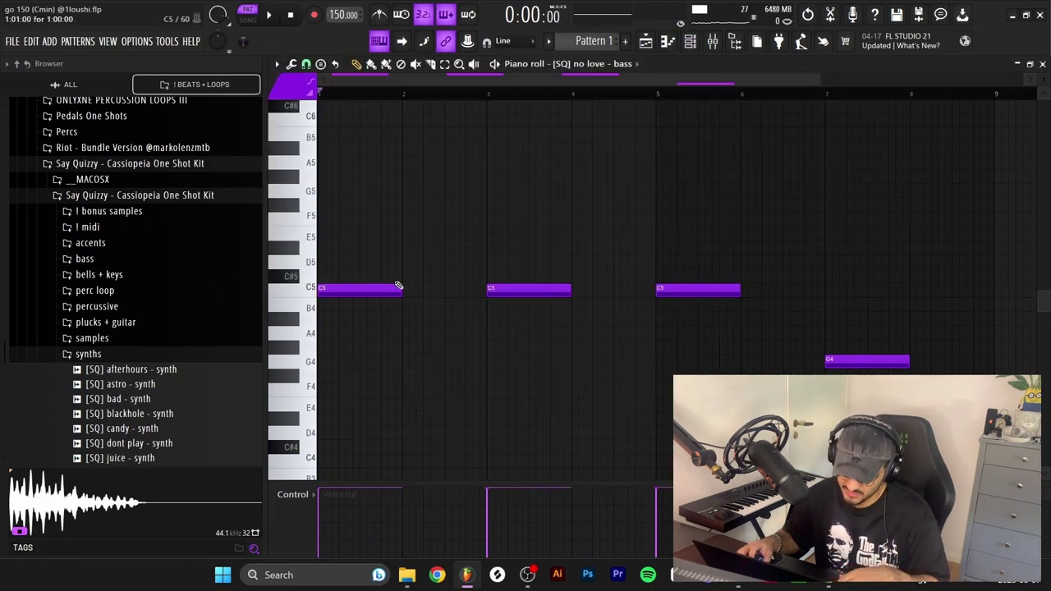
- Return to the playlist and play the soloed Track 4 clip briefly
left_click(1042, 65)
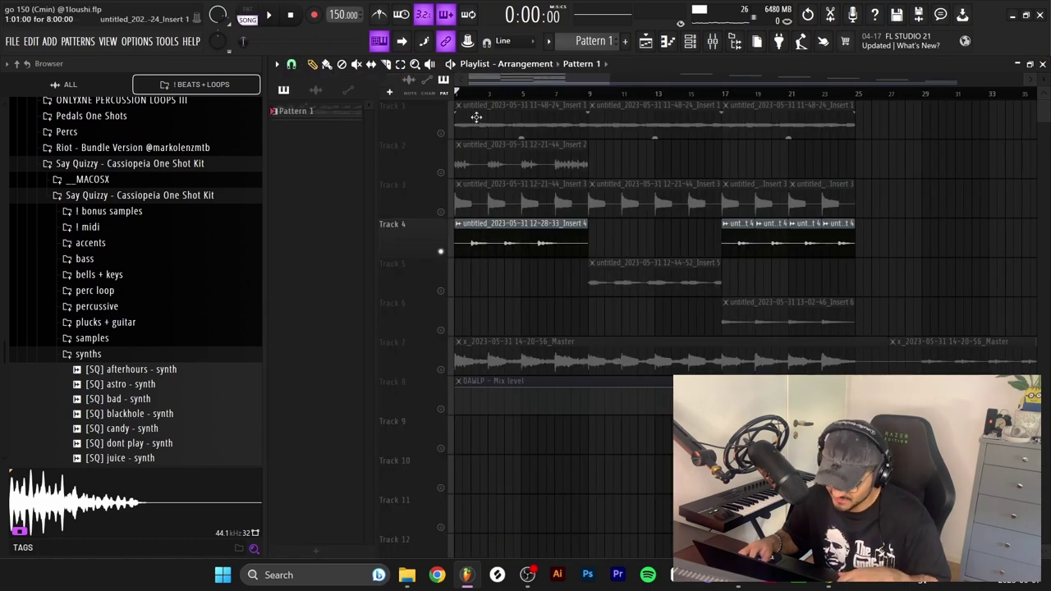
left_click(472, 96)
key("space")
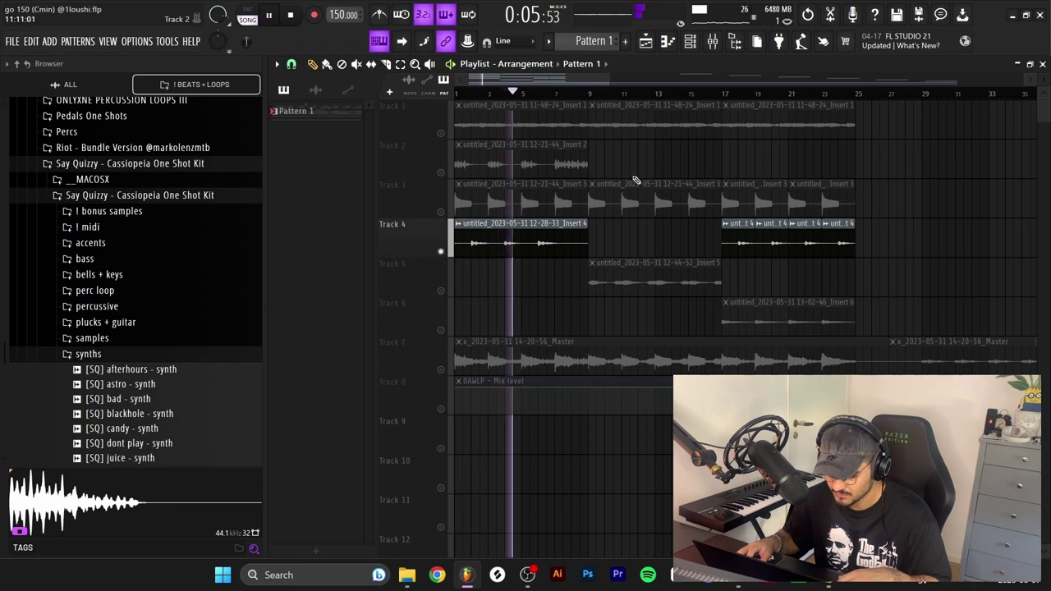
key("space")
- Show the Mallet Flux instrument on the Kontakt 7 #2 channel and save the project
double_click(297, 110)
left_click(689, 41)
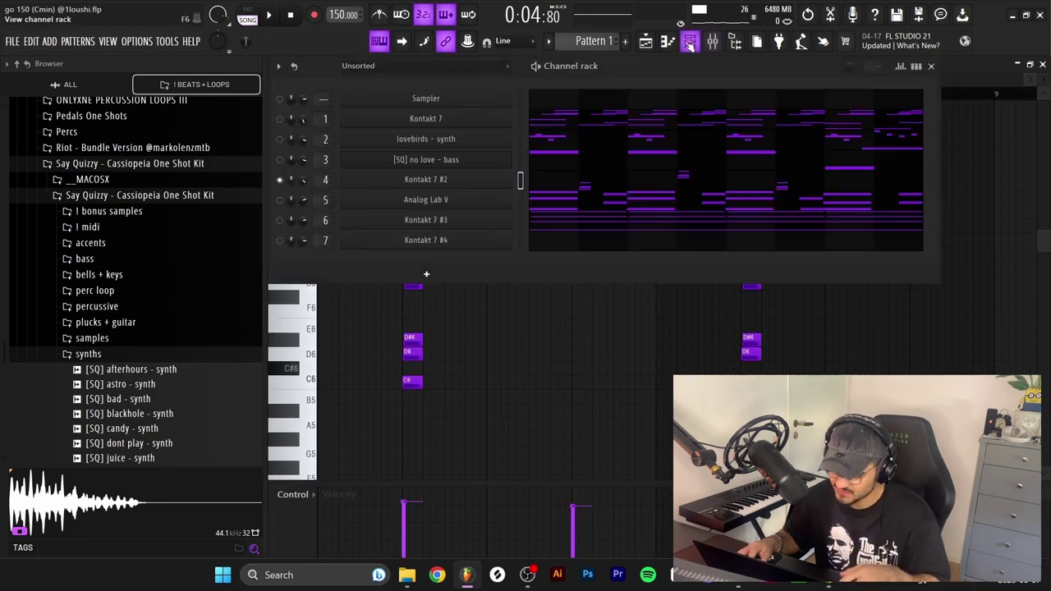
left_click(448, 186)
key("ctrl+s")
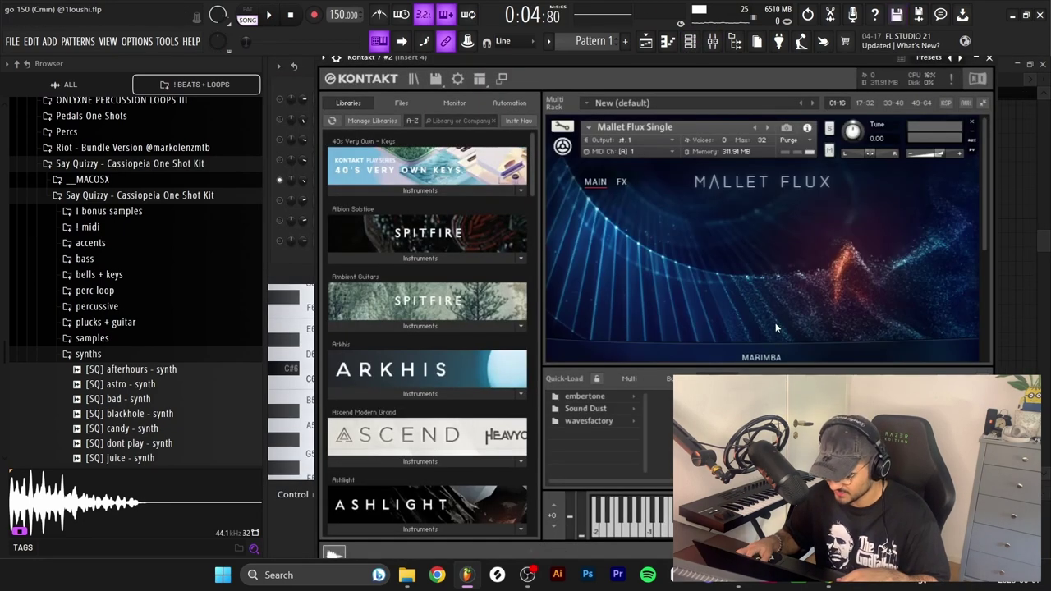
- Show the Kontakt 7 #2 notes in the piano roll and undo the last note deletion
scroll(775, 329, "down", 1)
key("F7")
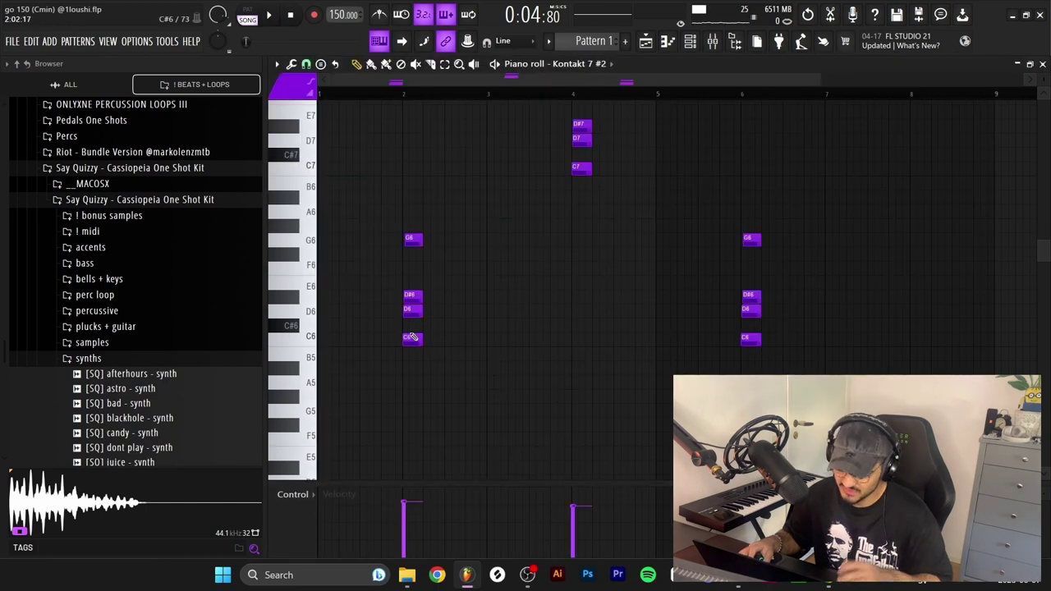
key("ctrl+z")
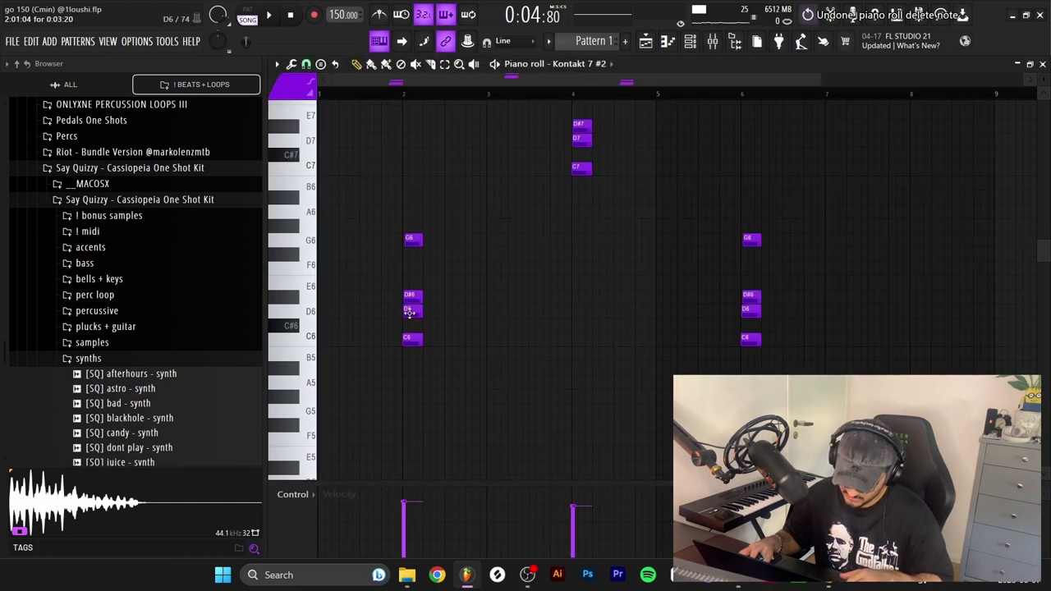
scroll(385, 352, "up", 6)
scroll(385, 352, "down", 6)
scroll(389, 352, "up", 2)
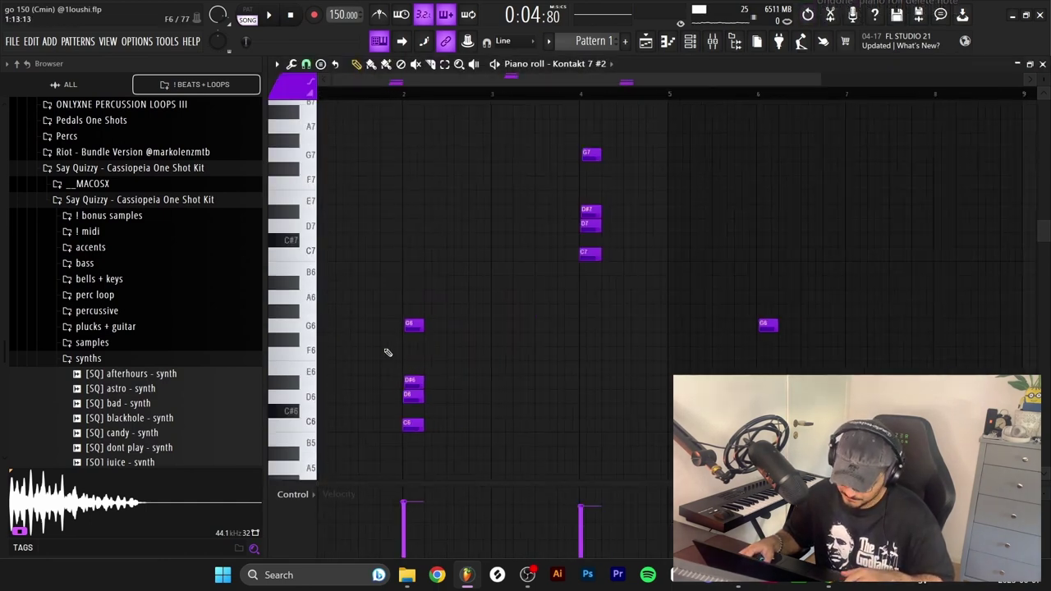
scroll(390, 352, "down", 2)
scroll(659, 202, "up", 2)
- Try shifting the high chord at bar 4 down an octave, and move it back up
left_click_drag(664, 251, 527, 16)
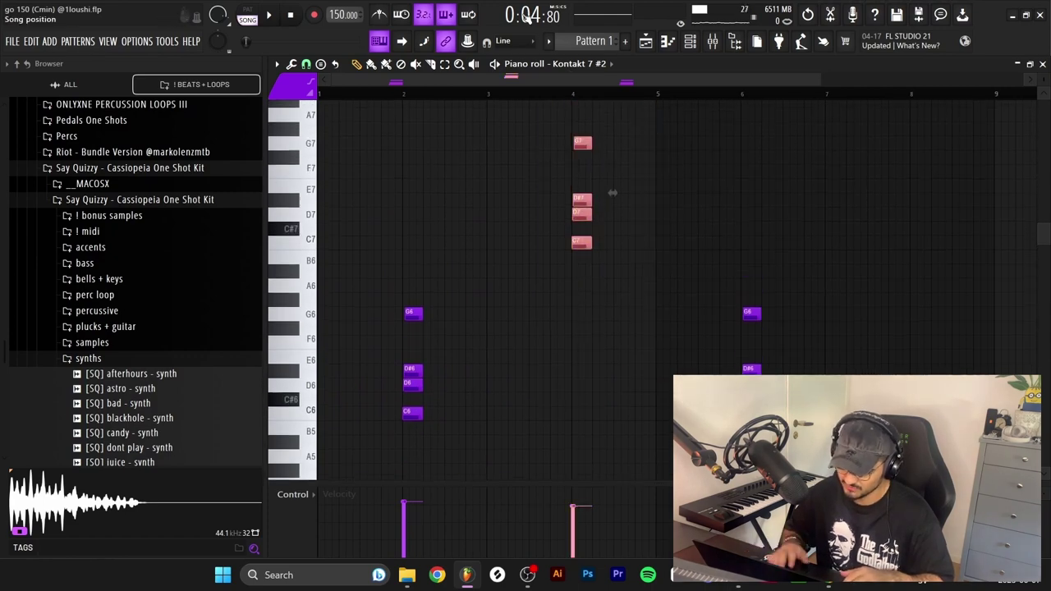
key("ctrl+Down")
key("ctrl+Up")
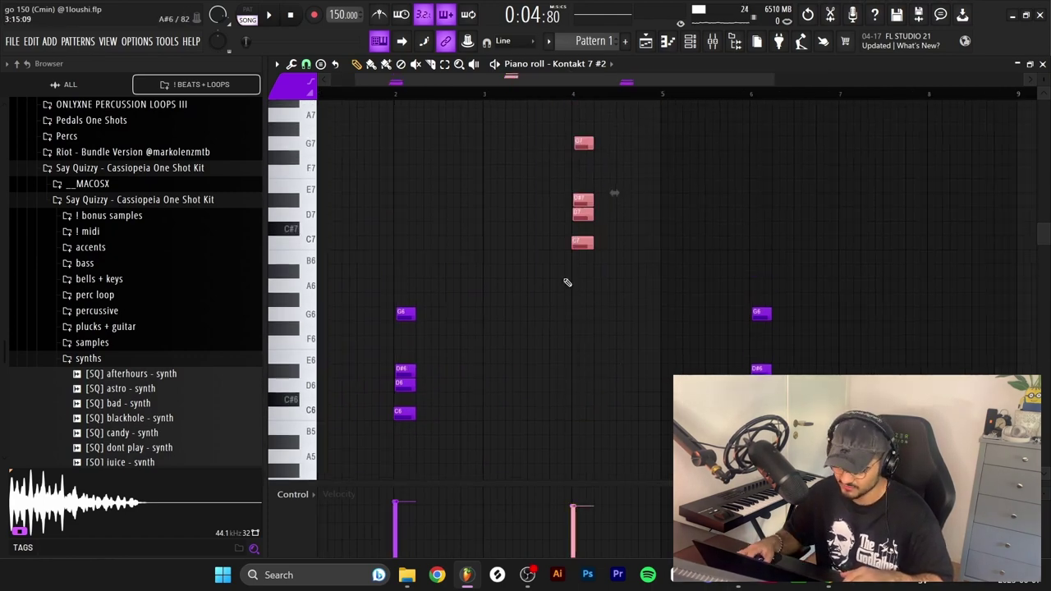
- Examine the Kontakt 7 #2 chords at bars 2, 4 and 6 by selecting each one in turn
scroll(581, 298, "down", 2)
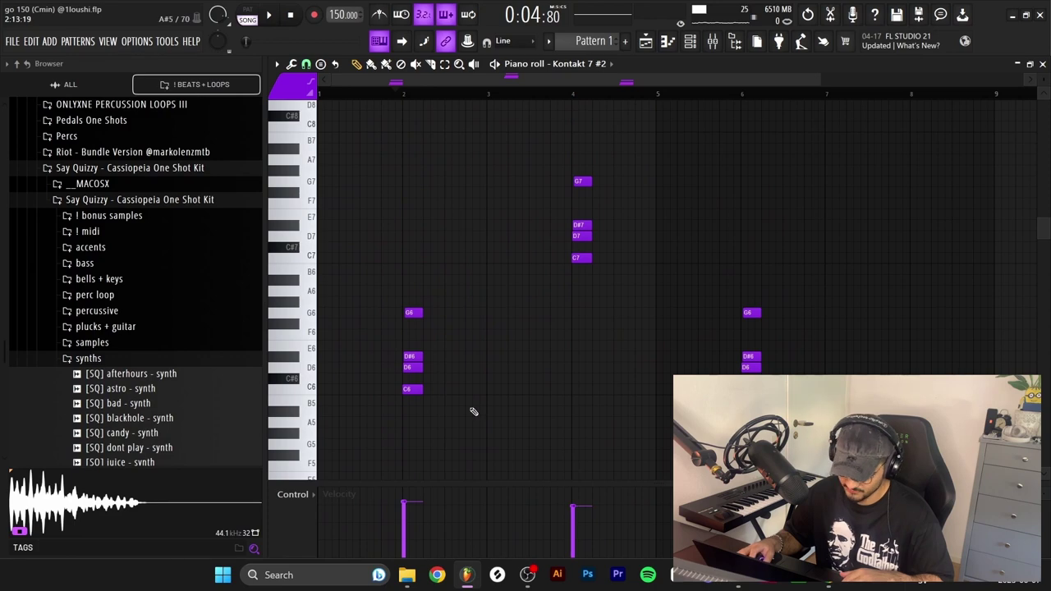
left_click_drag(470, 406, 350, 288)
left_click_drag(652, 329, 538, 156)
scroll(612, 220, "right", 2)
left_click_drag(725, 413, 650, 288)
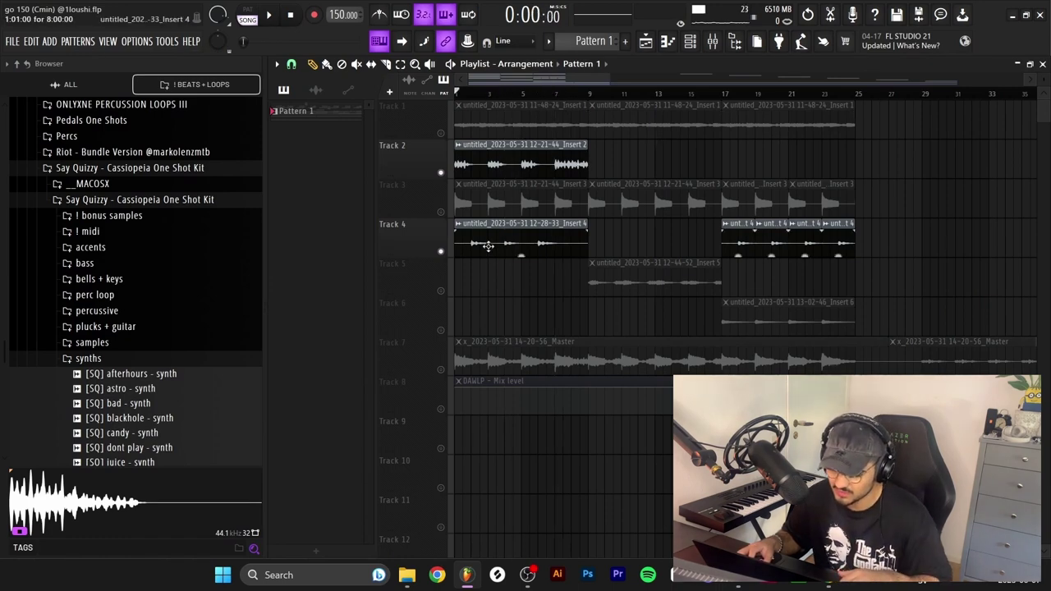
- Listen to Tracks 2 and 4, and try a copy of the Track 4 clip on Track 5 from bar 7 before deleting it
key("space")
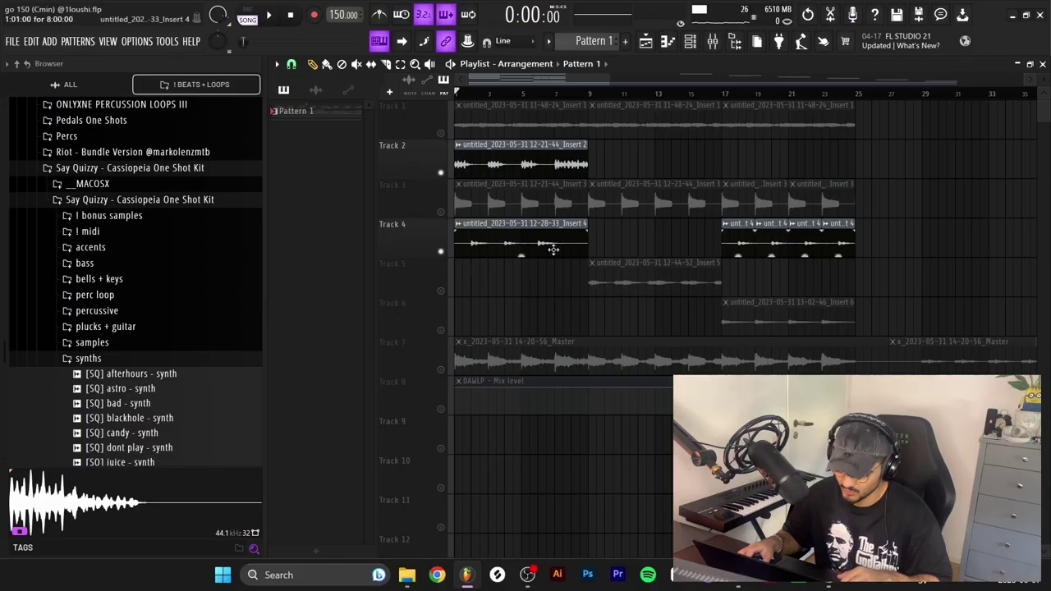
left_click(553, 249)
left_click(552, 261)
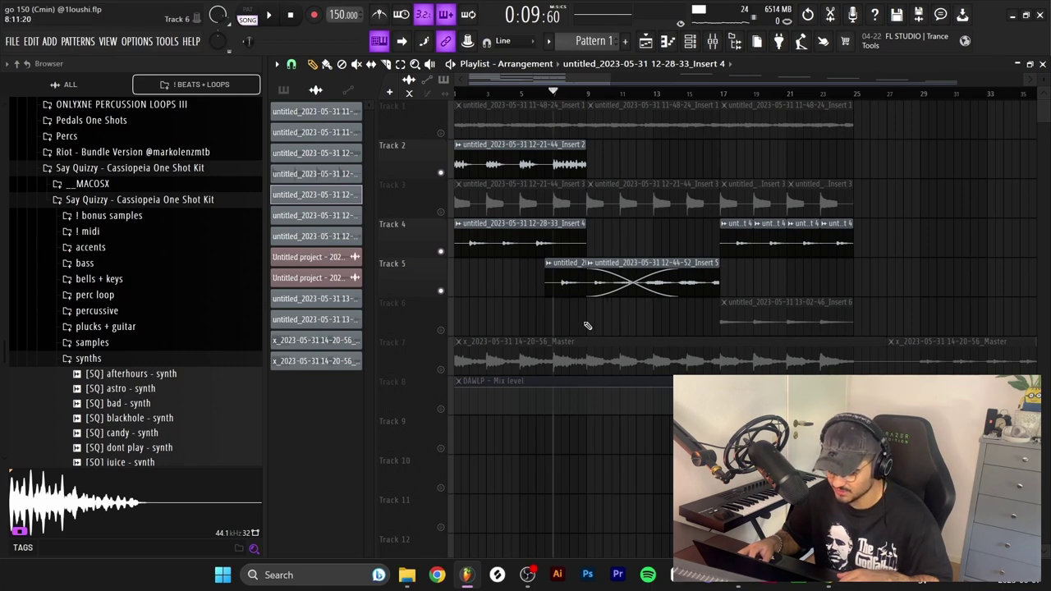
key("space")
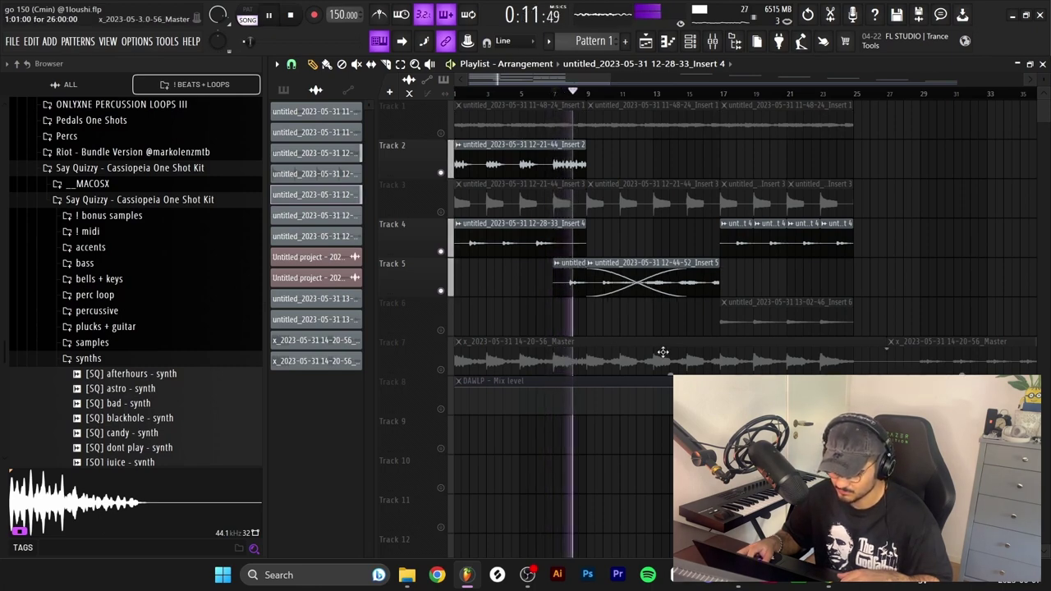
key("space")
right_click(568, 292)
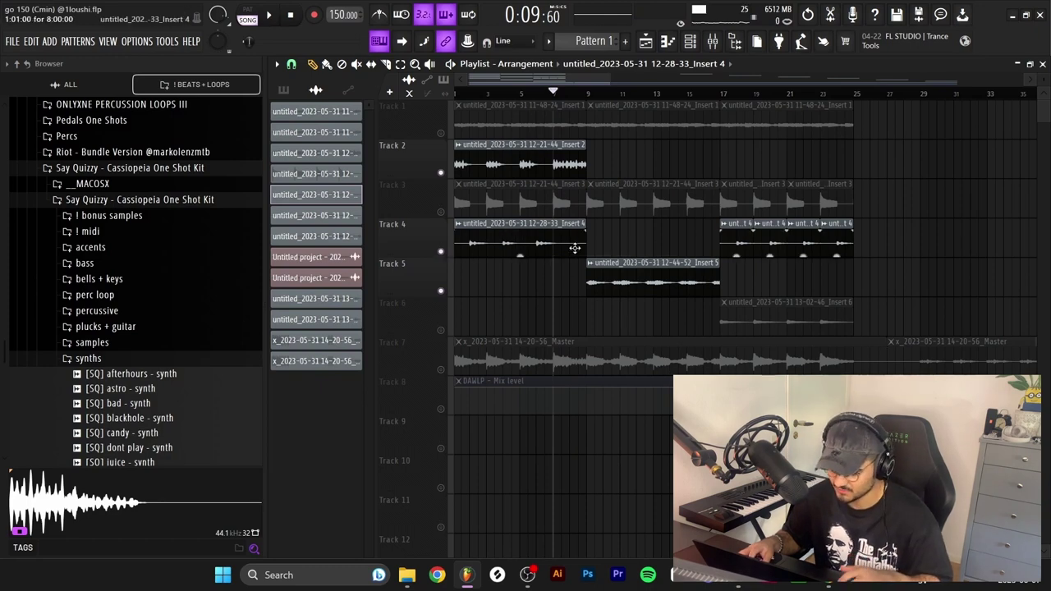
- Solo Track 1 in the playlist and play it briefly from bar 9
right_click(442, 250)
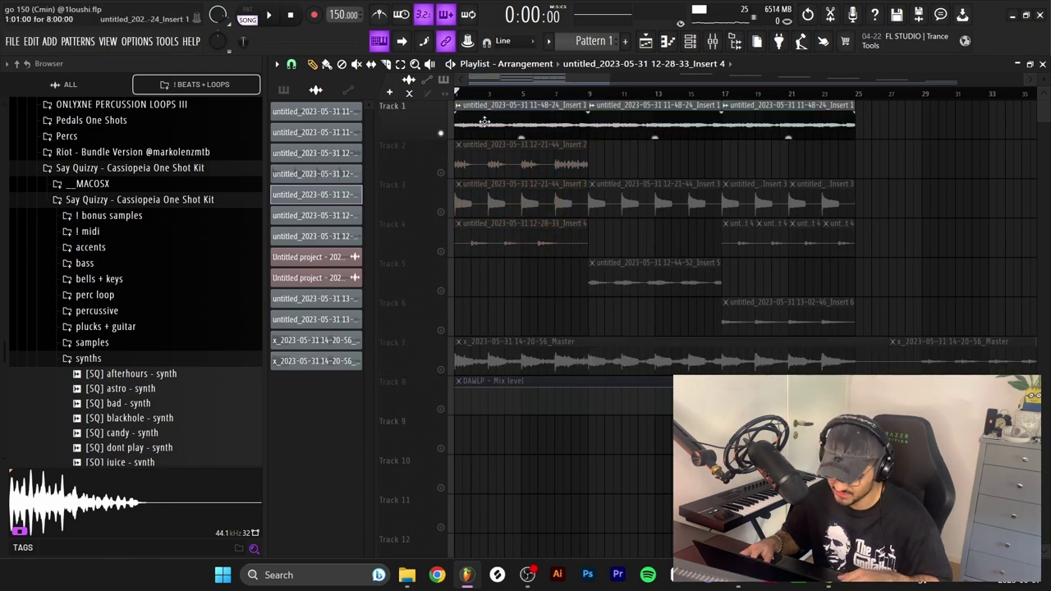
left_click(587, 94)
key("space")
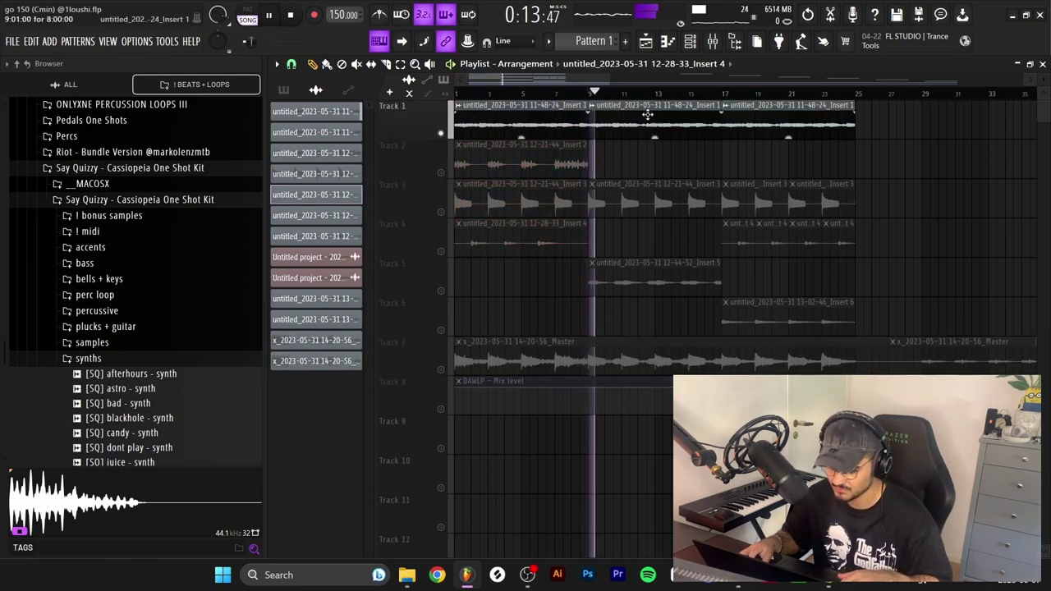
key("space")
- Unmute Track 3 and play it together with Track 1 from bar 9
left_click(441, 212)
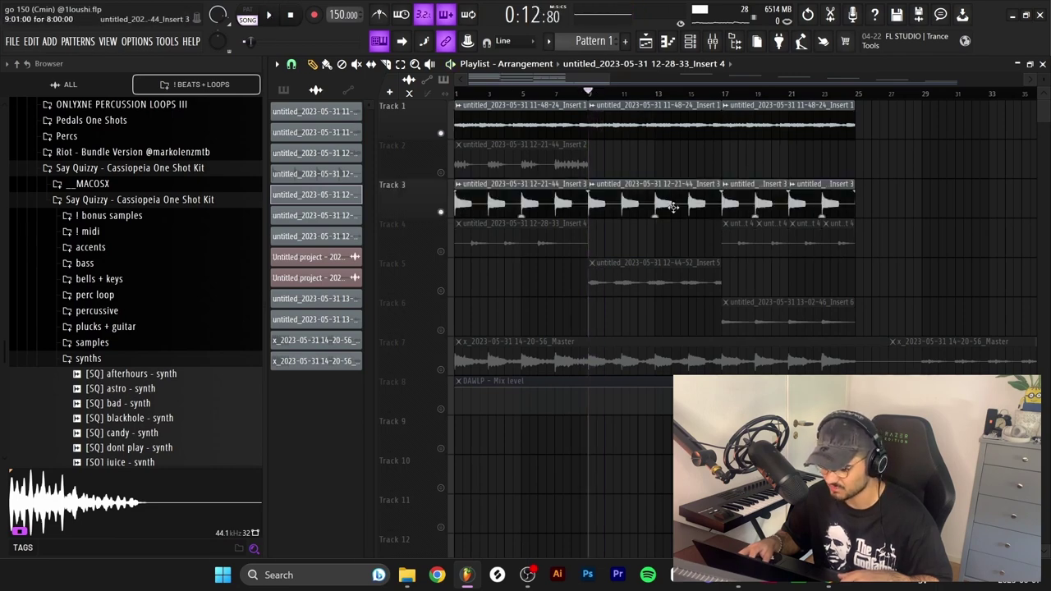
key("space")
key("space")
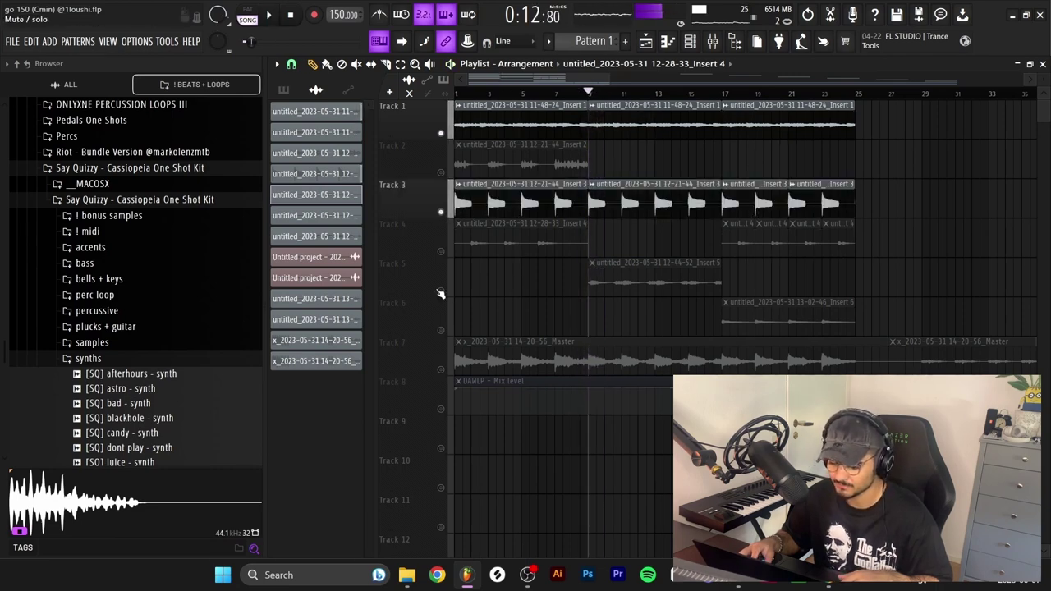
- Unmute Track 5, and delete Analog Lab V's short G4 and C5 notes in bar 6 and A#4 and D5 notes in bar 8
left_click(441, 291)
key("F7")
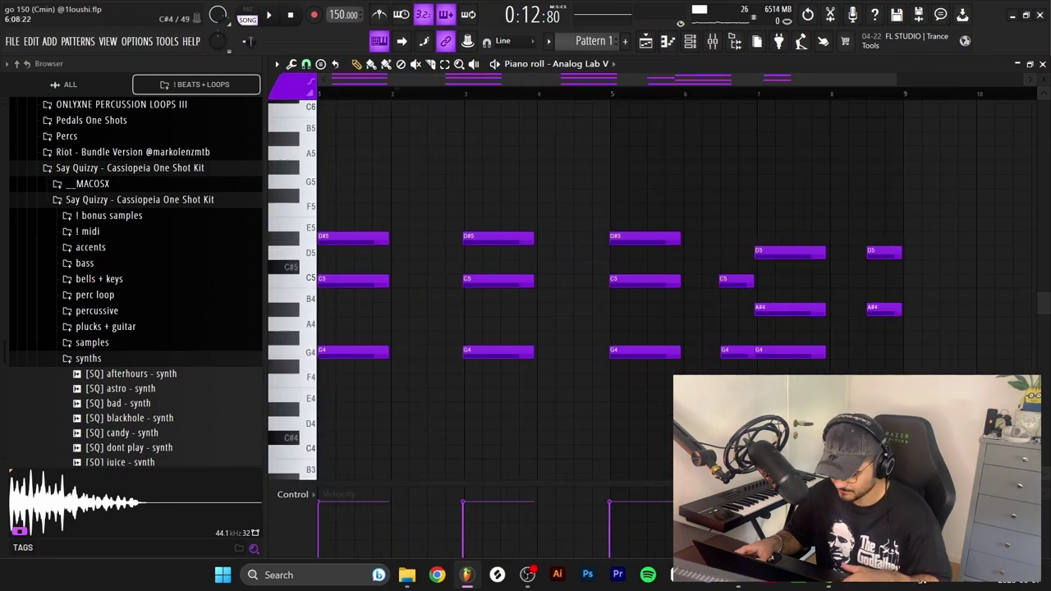
right_click(734, 351)
right_click(732, 281)
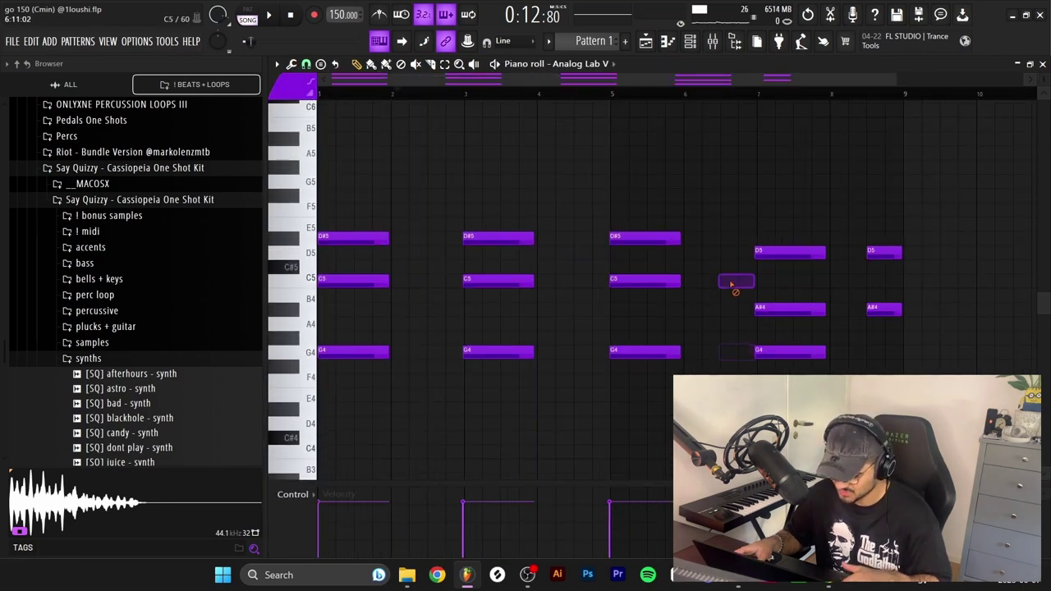
right_click(881, 309)
right_click(881, 252)
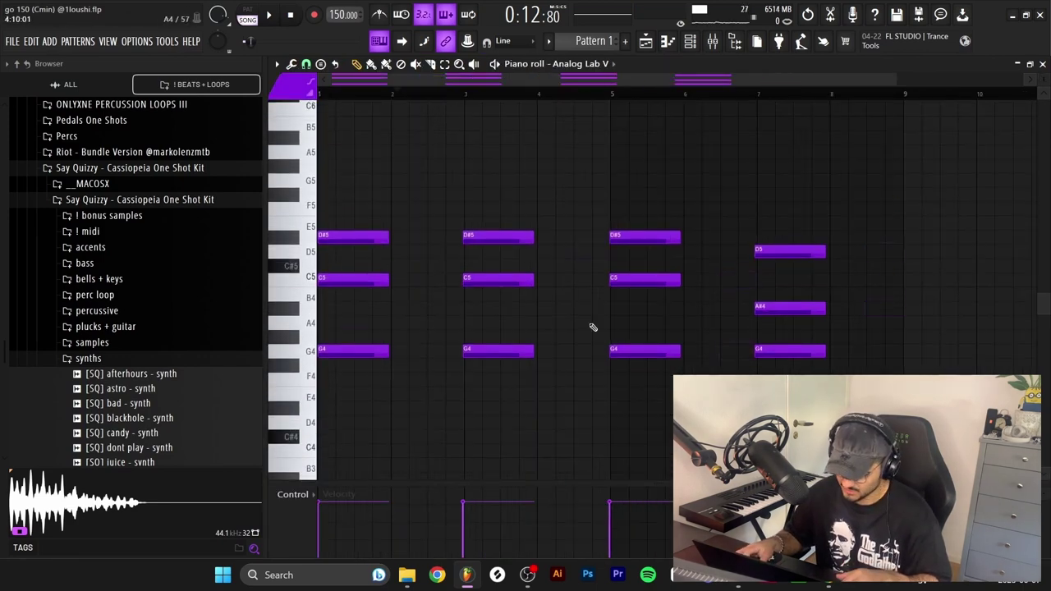
- Try the three G4 notes at bars 1, 3 and 5 an octave higher, restore them, and play the chord pattern
left_click_drag(632, 388, 361, 179)
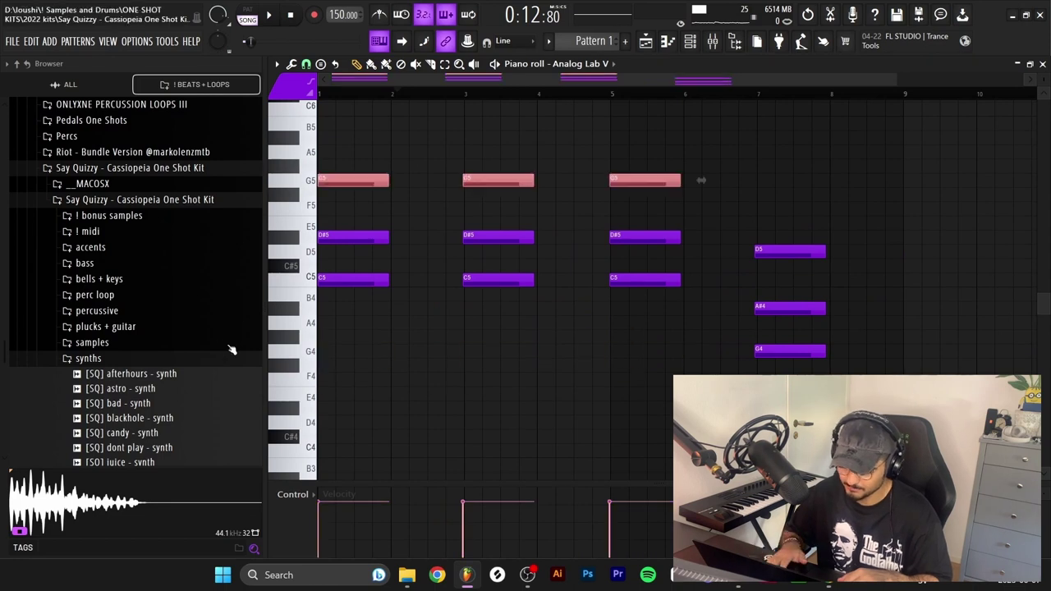
key("ctrl+Down")
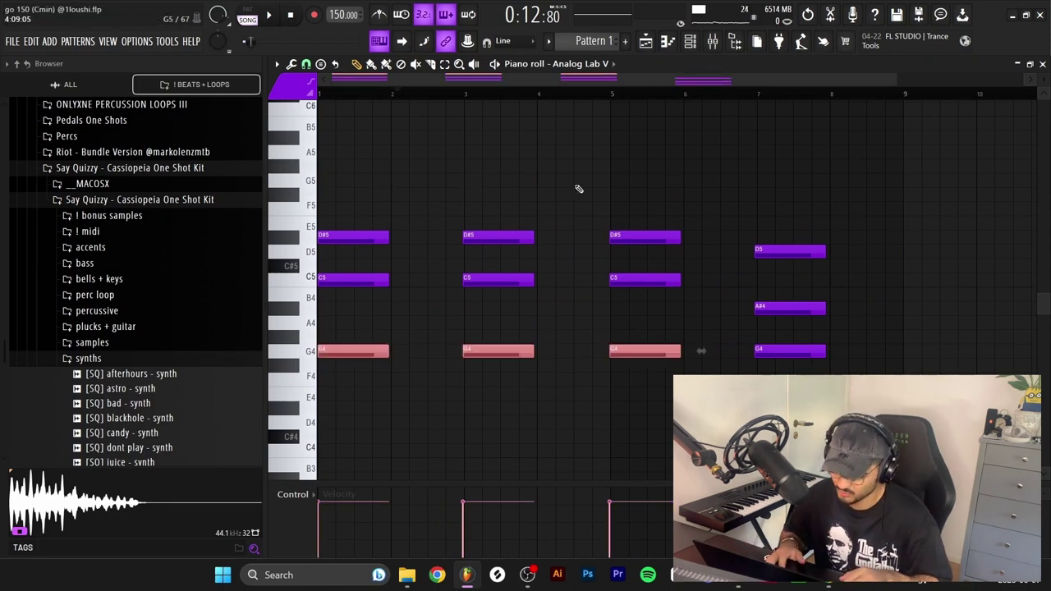
left_click(580, 189, "ctrl")
key("space")
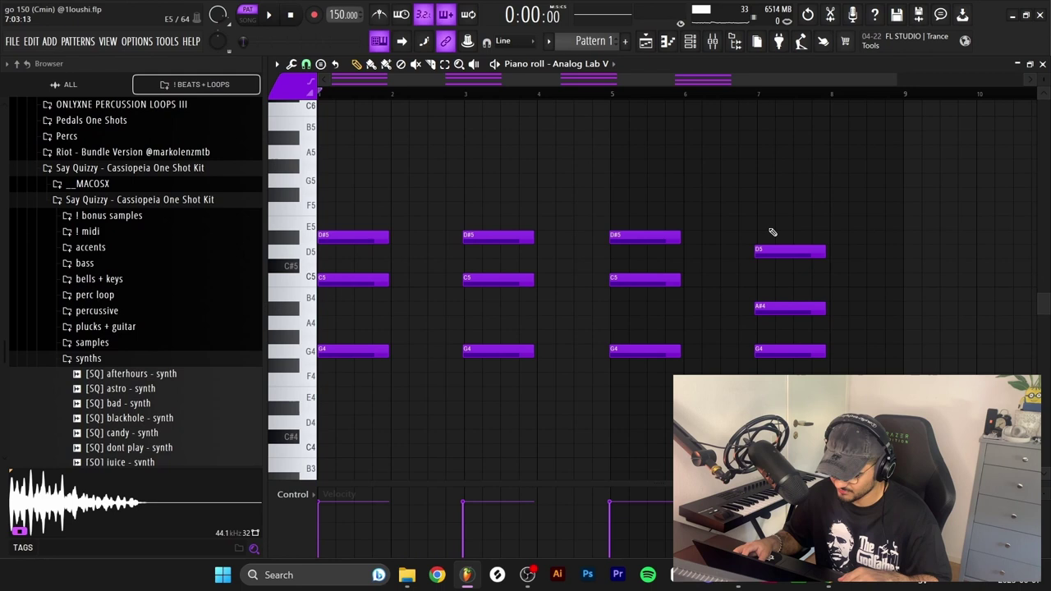
- Try the Analog Lab V chord at bar 7 transposed up to C5, D#5 and G5
left_click_drag(773, 232, 803, 375)
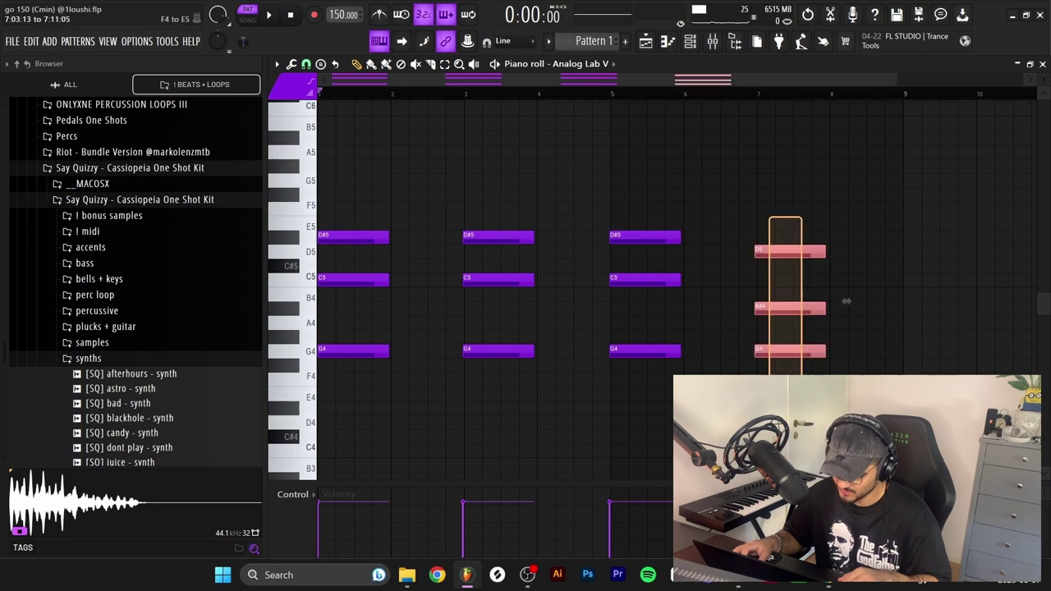
left_click_drag(776, 306, 771, 233)
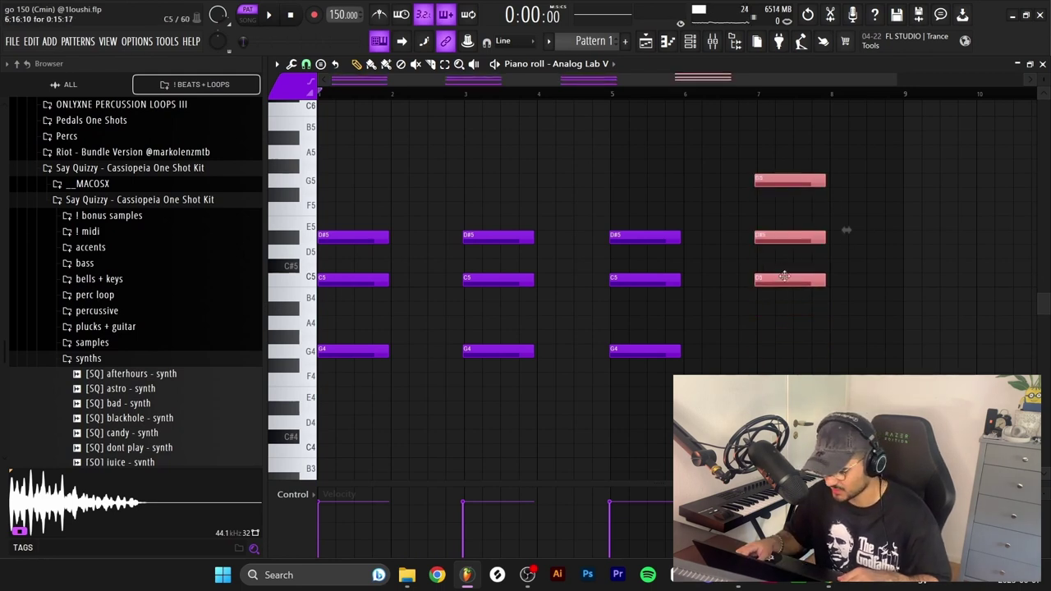
left_click_drag(784, 185, 804, 362)
key("ctrl+Down")
key("ctrl+Up")
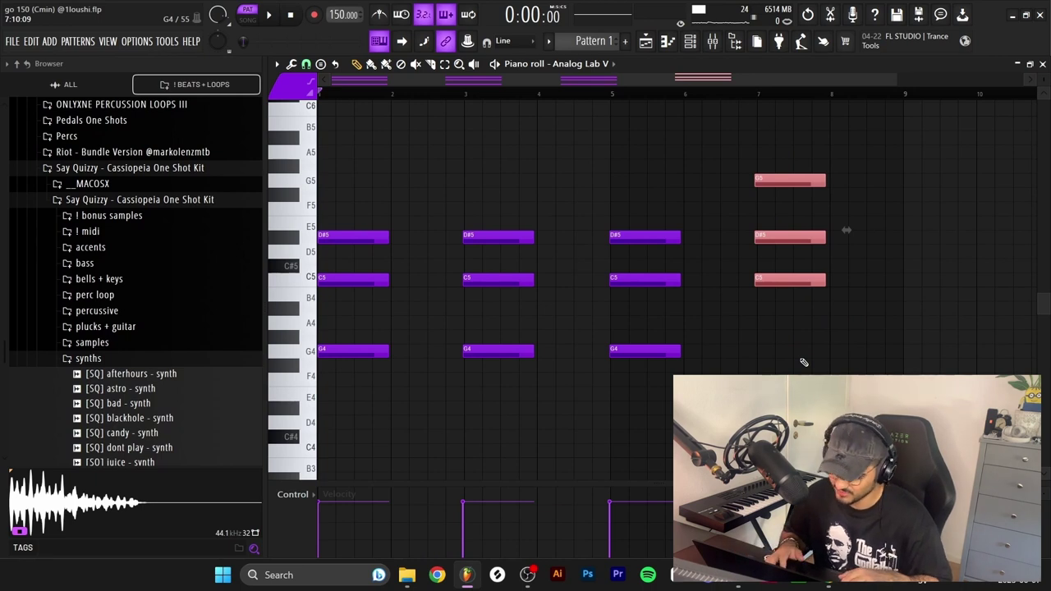
- Lower the bar 7 chord five semitones to G4, A#4 and D5
key("Down")
key("Down")
key("Down")
key("Down")
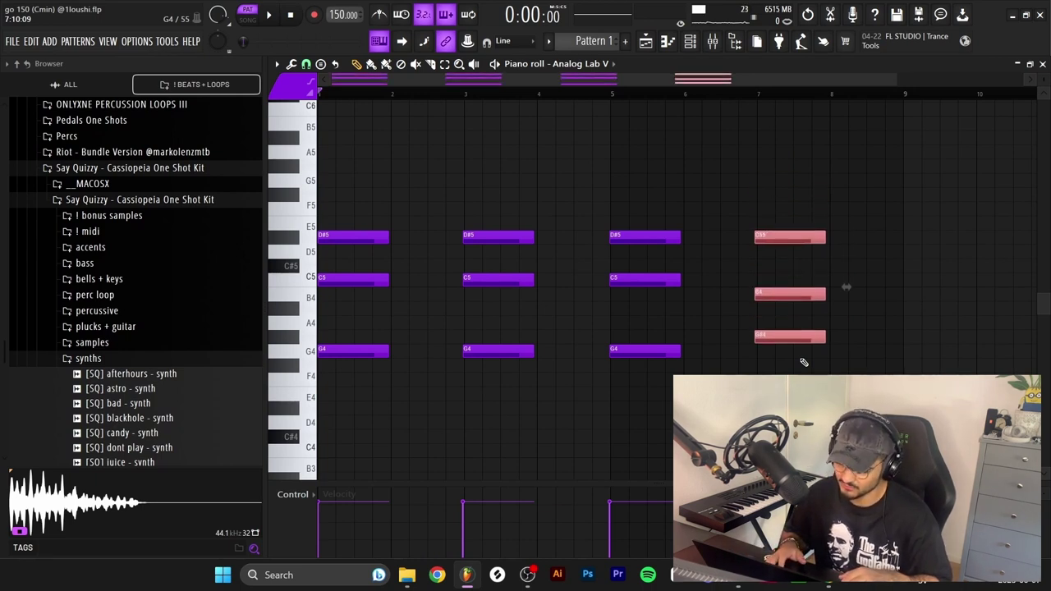
key("Down")
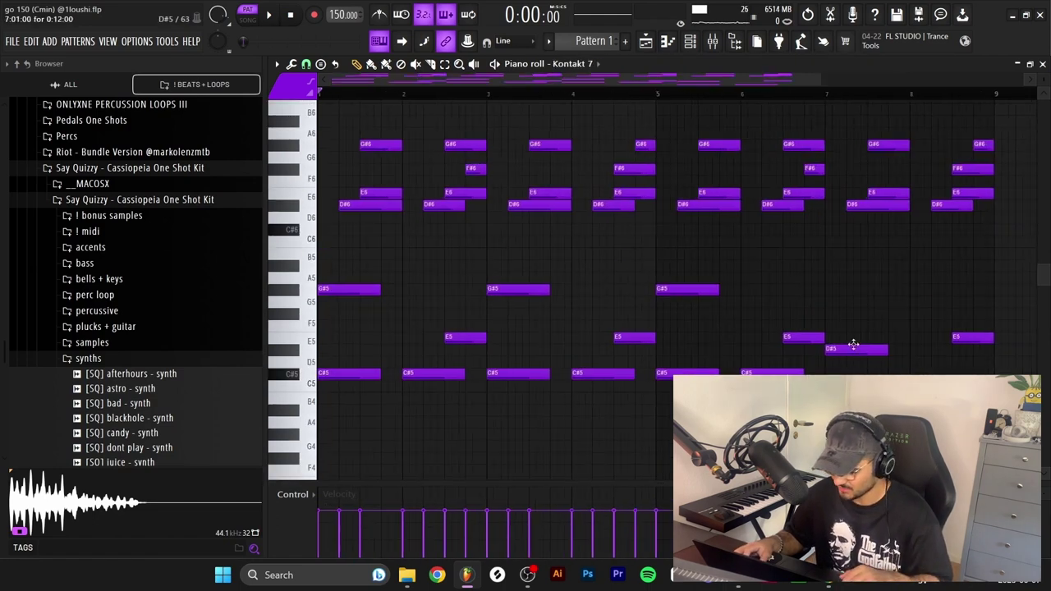
- Select the lower notes from bar 7 onward in the Kontakt 7 piano roll, and return to the playlist
left_click_drag(837, 319, 1000, 446)
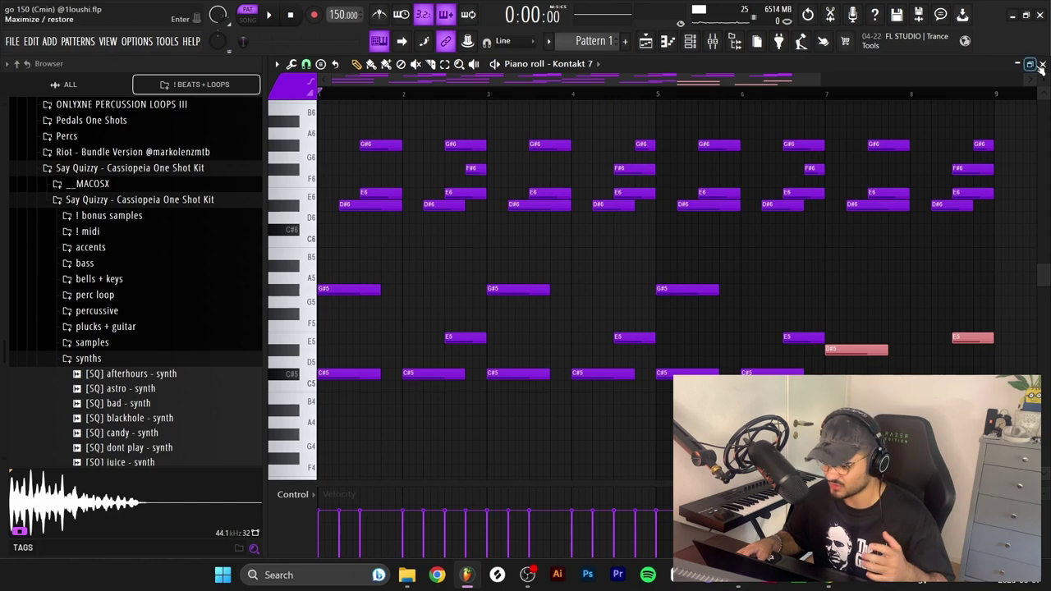
left_click(1041, 65)
key("F5")
key("l")
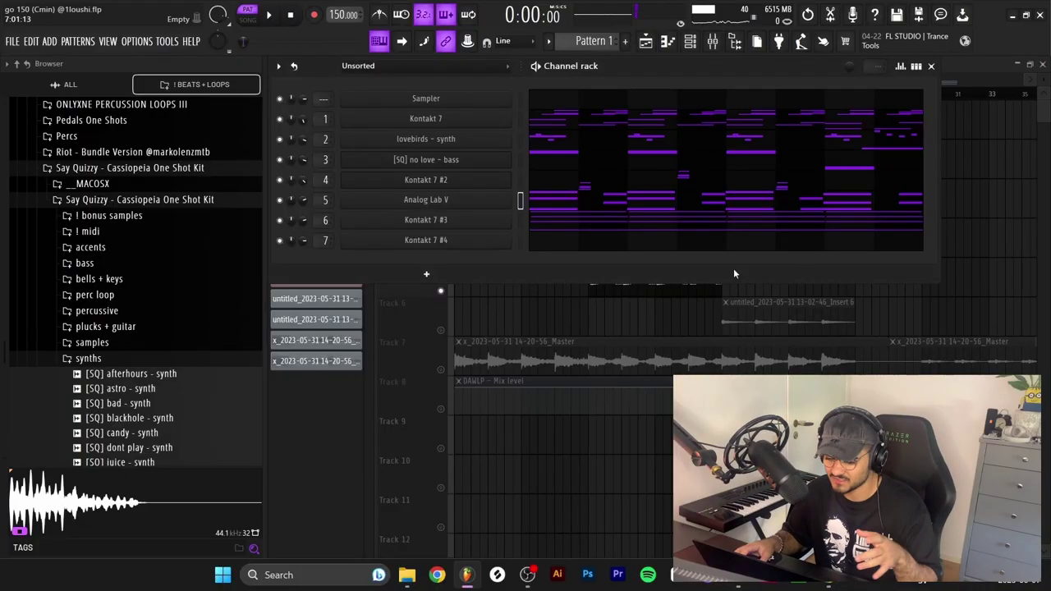
key("F6")
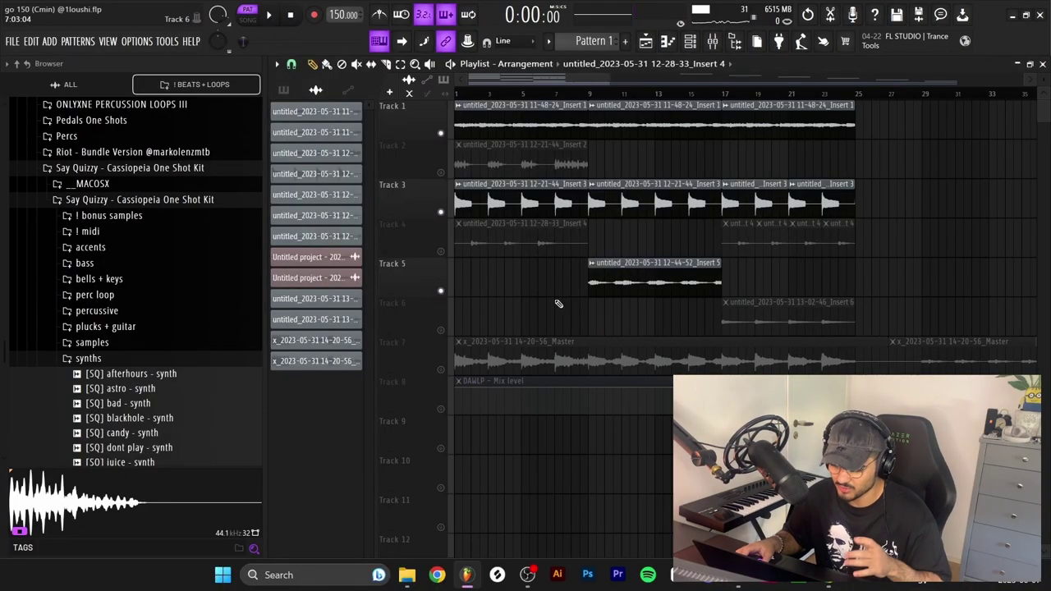
- Solo Track 4, enable Track 2 alongside it in the playlist, and play the two layers together
right_click(446, 247)
right_click(448, 172)
right_click(441, 252)
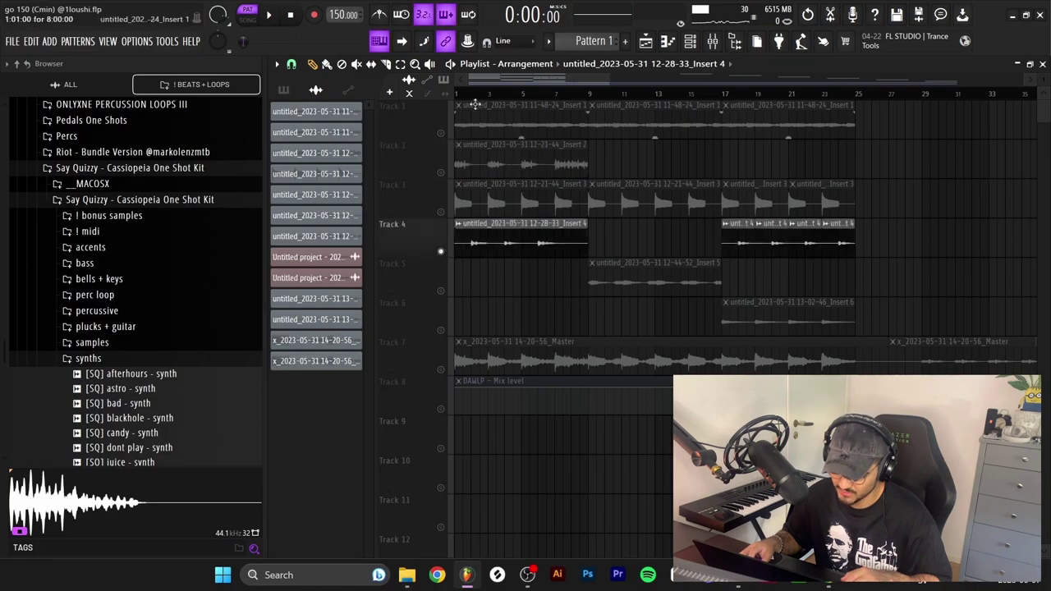
left_click(441, 173)
key("space")
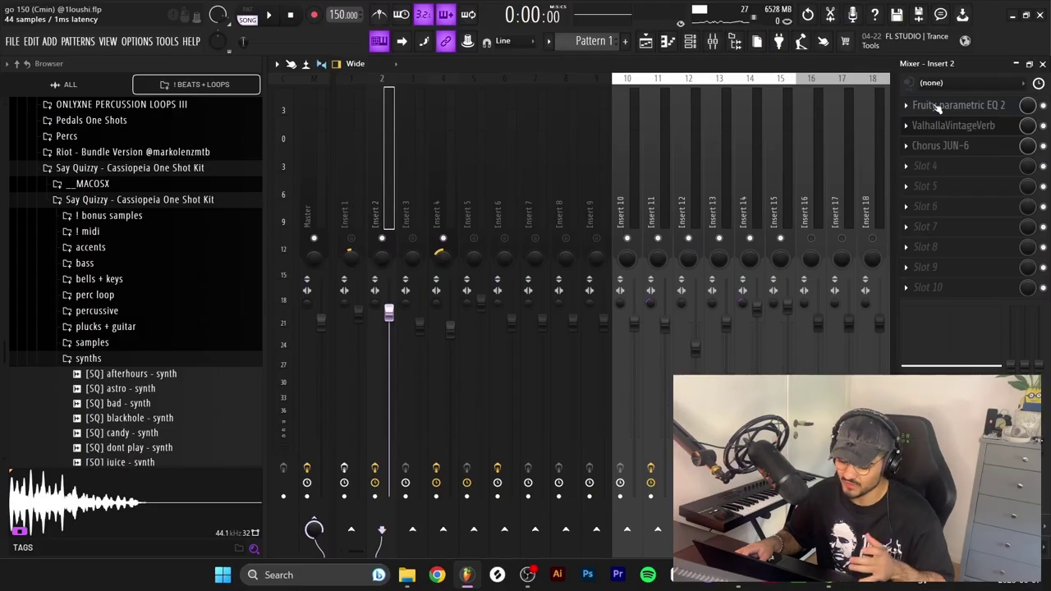
- Review the Insert 2 effects in turn: Fruity Parametric EQ 2 with its band 5 cut, ValhallaVintageVerb and Chorus JUN-6
left_click(938, 105)
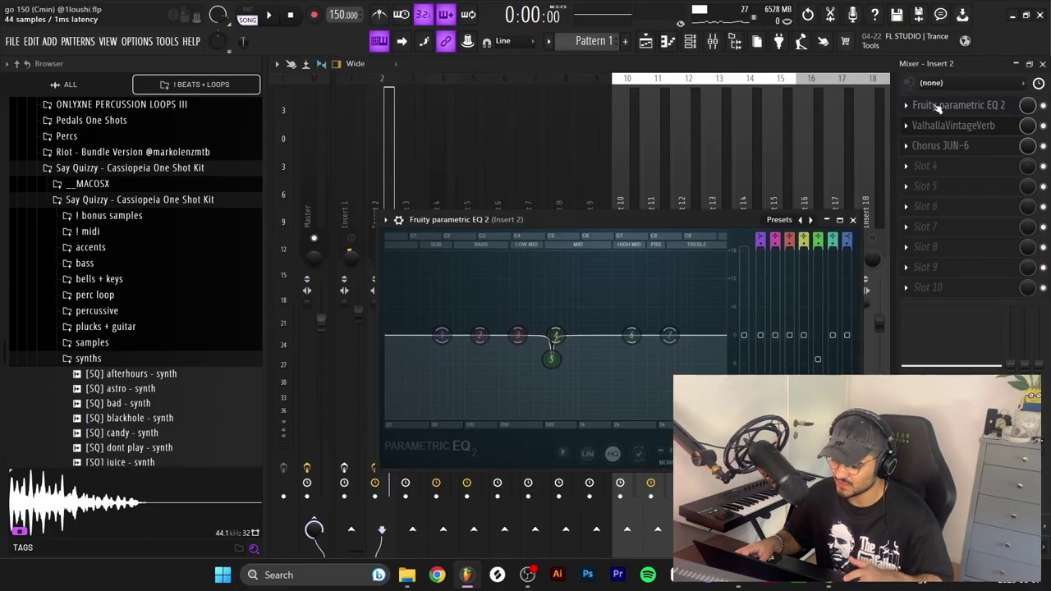
left_click_drag(551, 353, 555, 354)
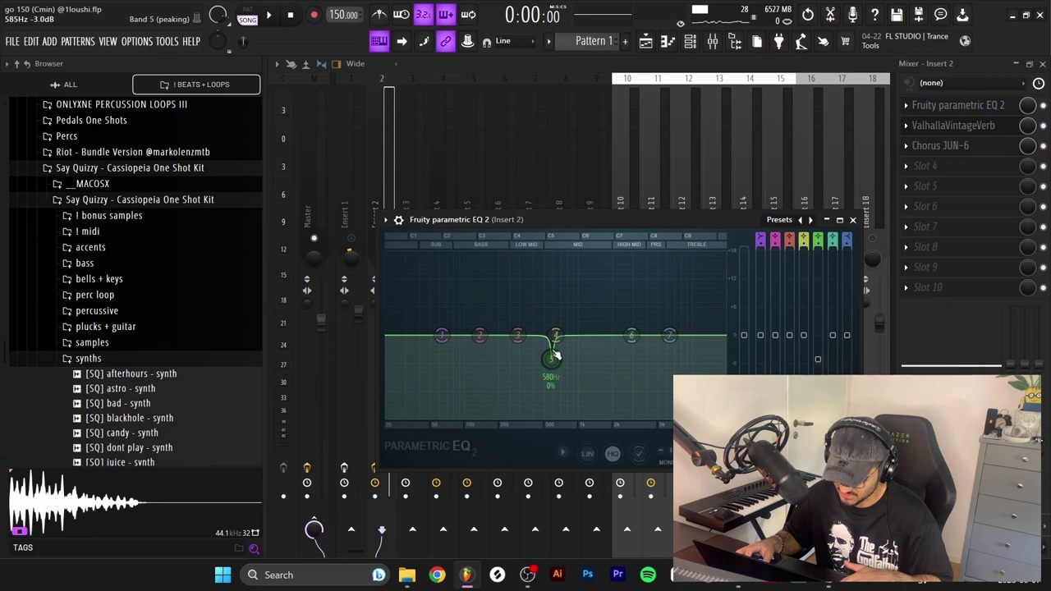
left_click(967, 125)
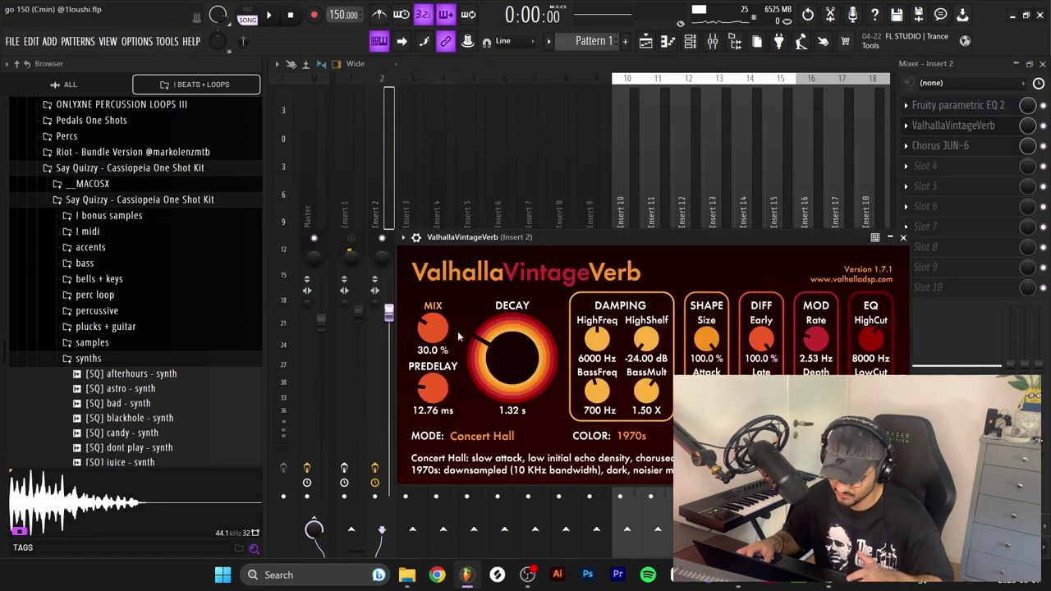
left_click_drag(491, 242, 496, 223)
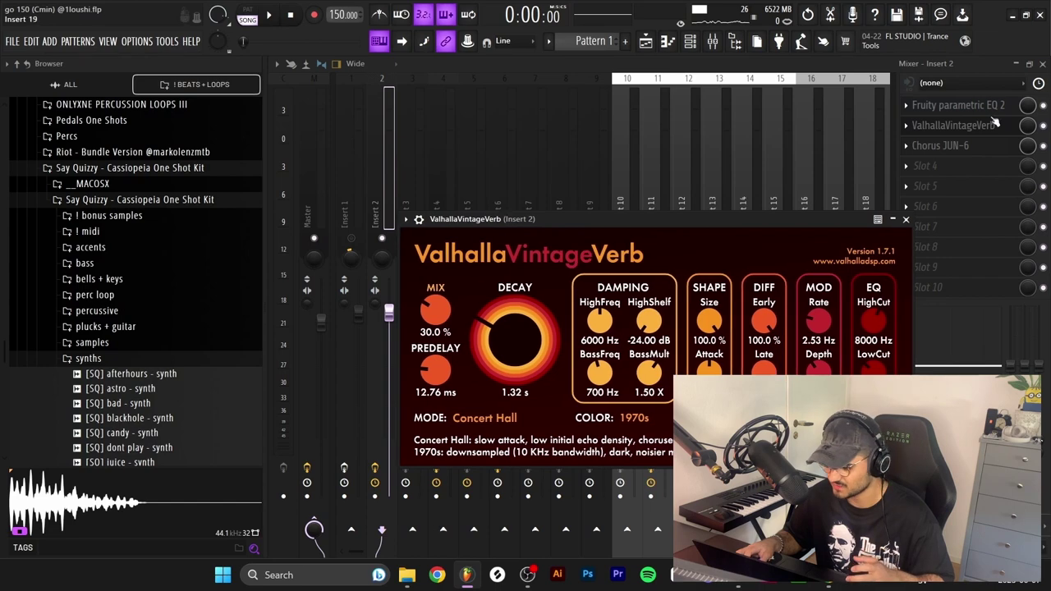
left_click(988, 149)
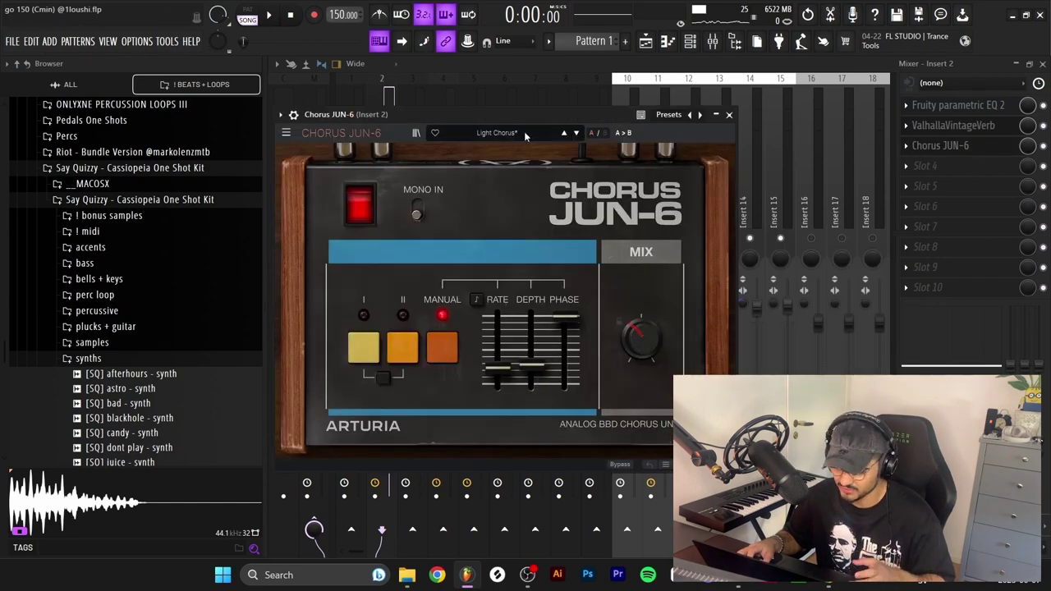
left_click_drag(541, 114, 543, 135)
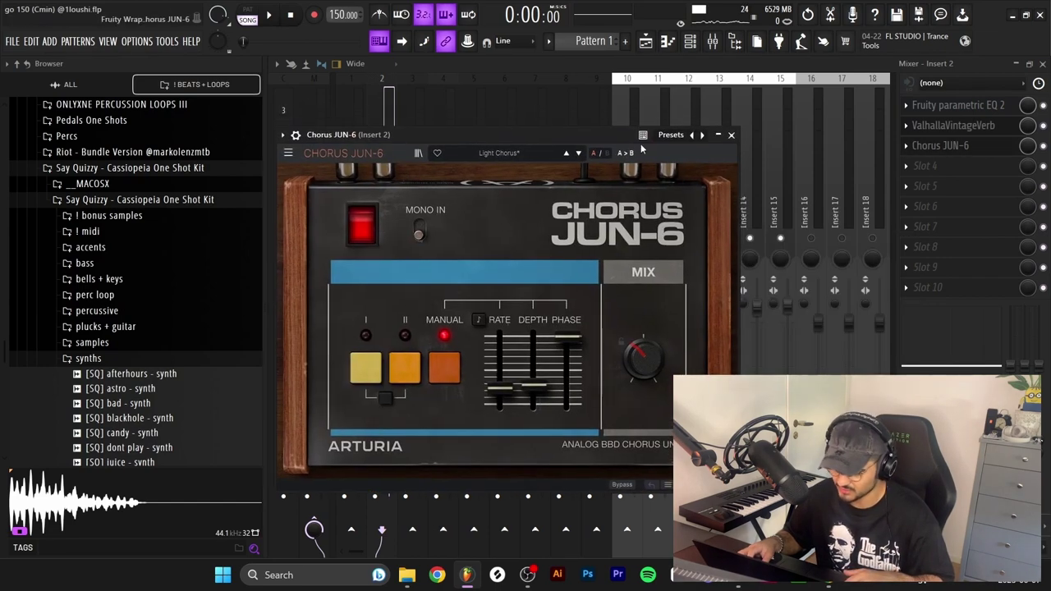
left_click(731, 136)
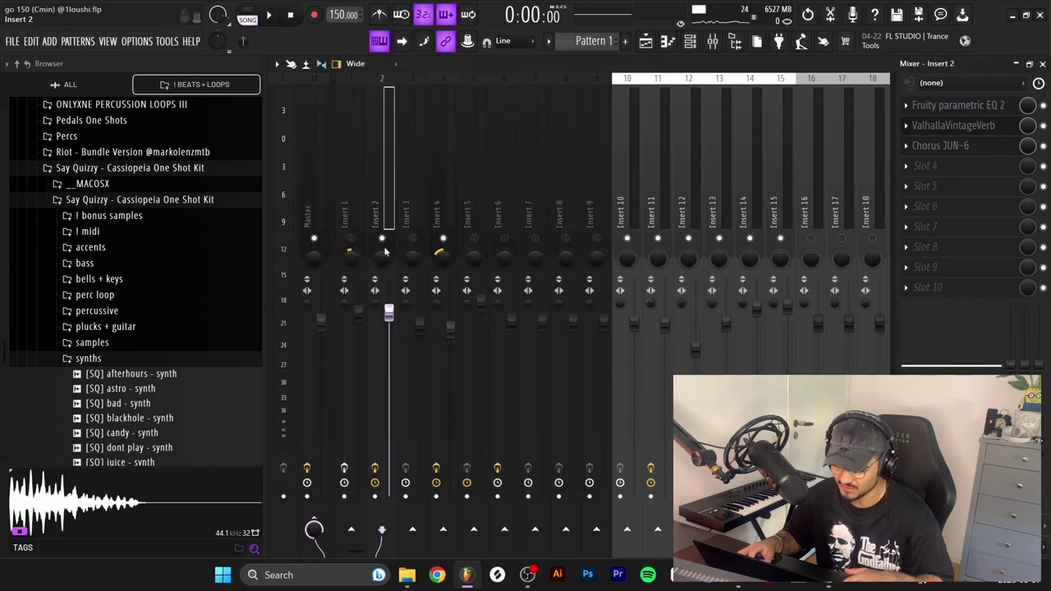
- Play the layers, and review the EchoBoy and Fruity Parametric EQ 2 settings on Insert 4
key("space")
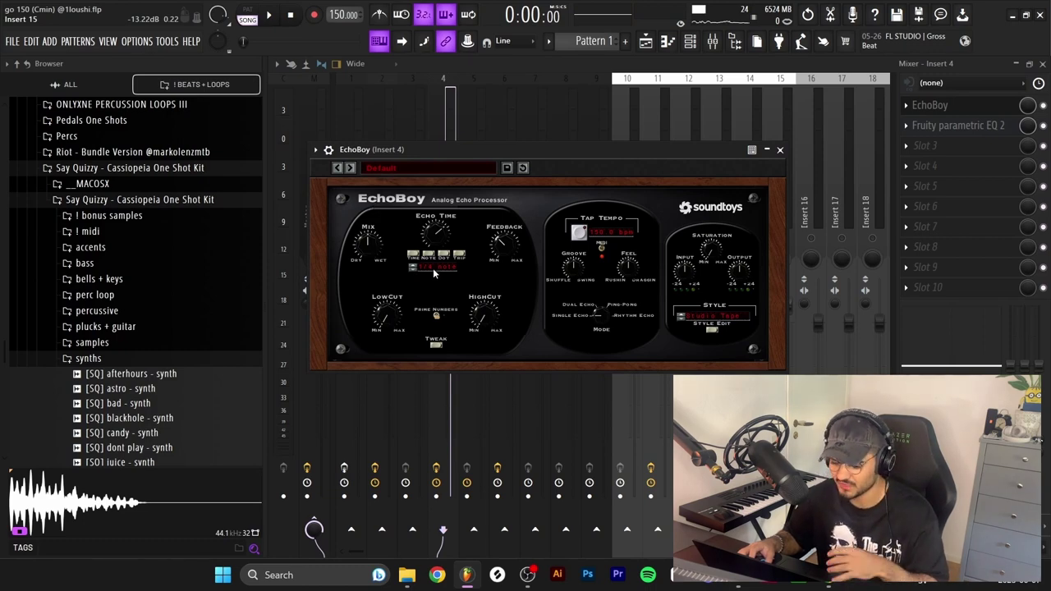
left_click(958, 125)
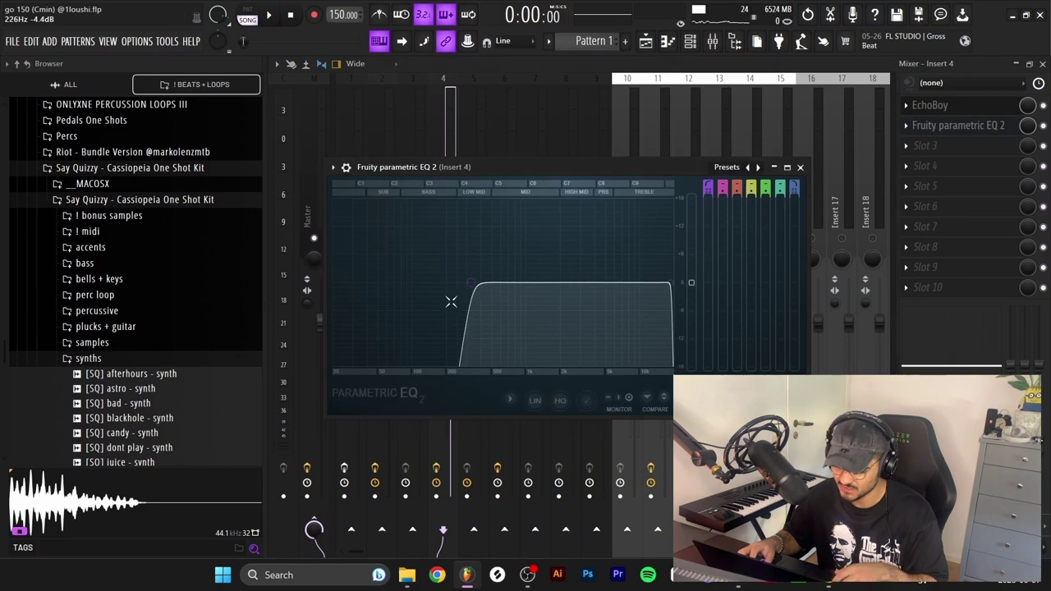
left_click(800, 167)
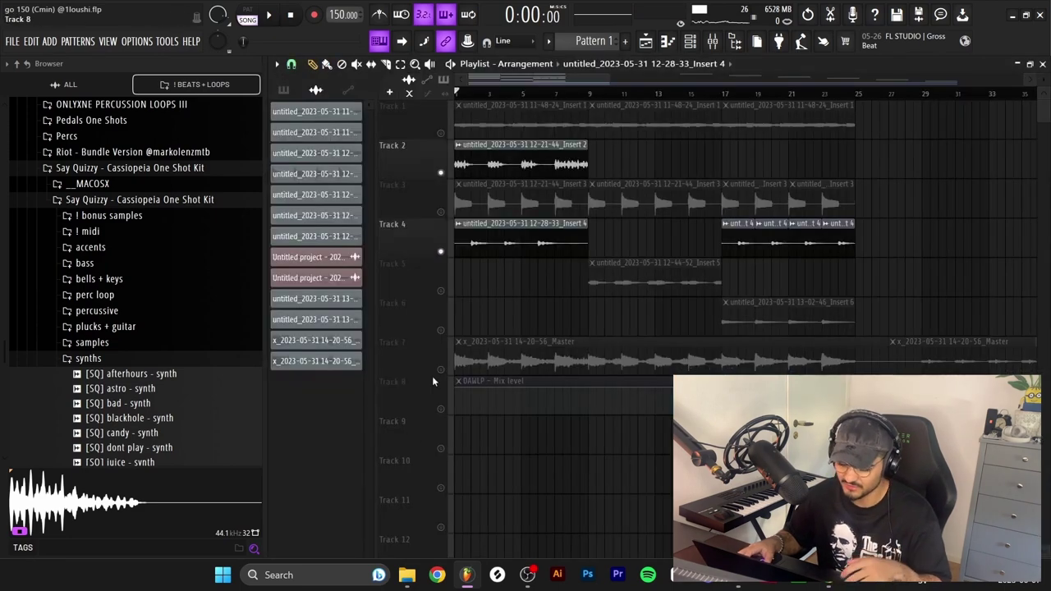
- Solo Track 7, enable the DAWLP mix level automation on Track 8, and open the Track 7 master clip's mixer insert
right_click(440, 370)
left_click(441, 408)
left_click(540, 357)
double_click(540, 356)
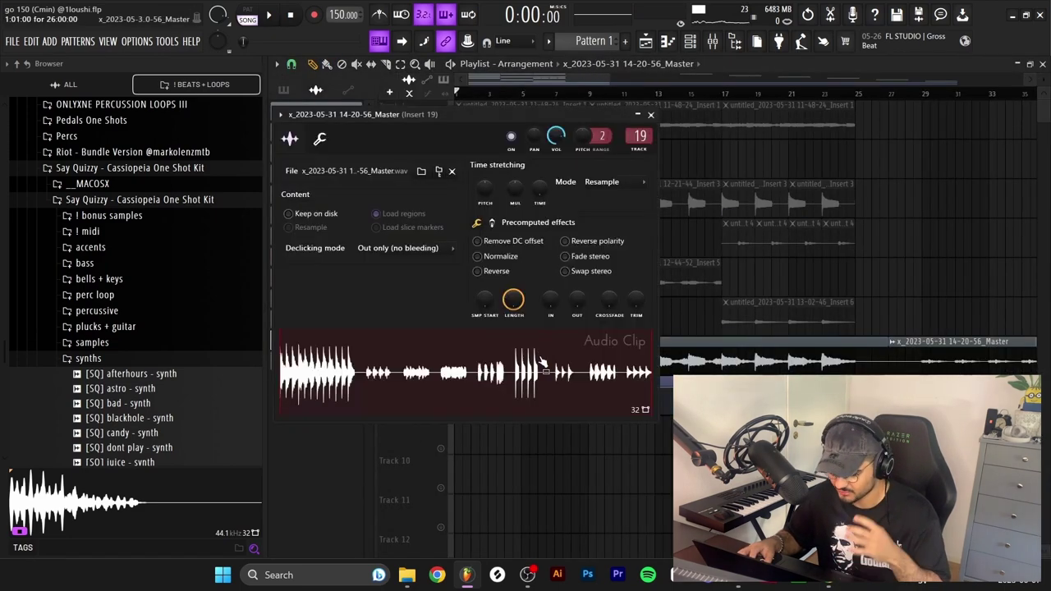
key("F9")
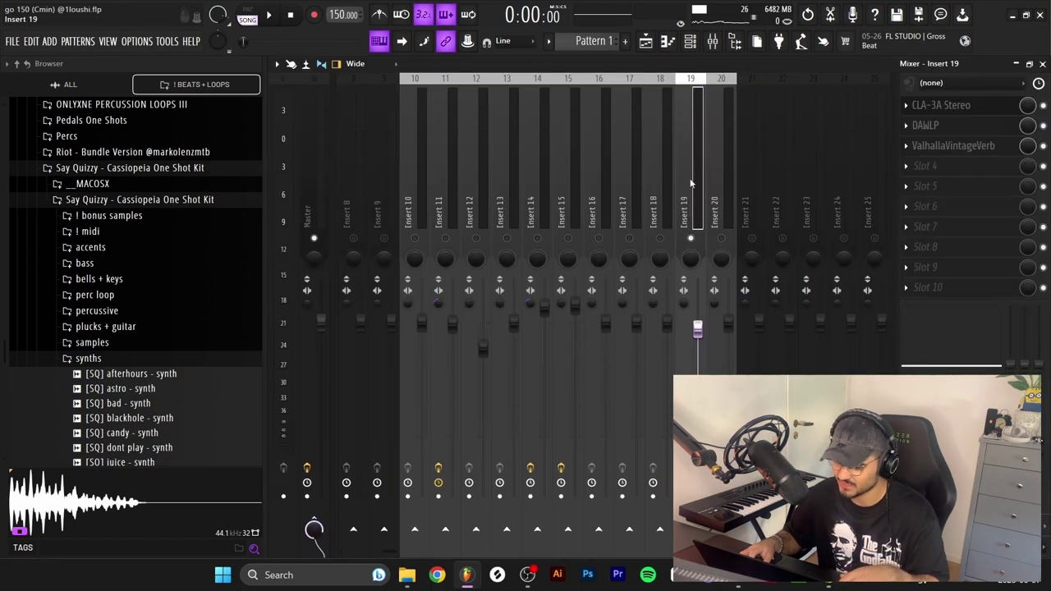
- Review the CLA-3A Stereo, DAWLP and ValhallaVintageVerb settings on Insert 19
left_click(944, 105)
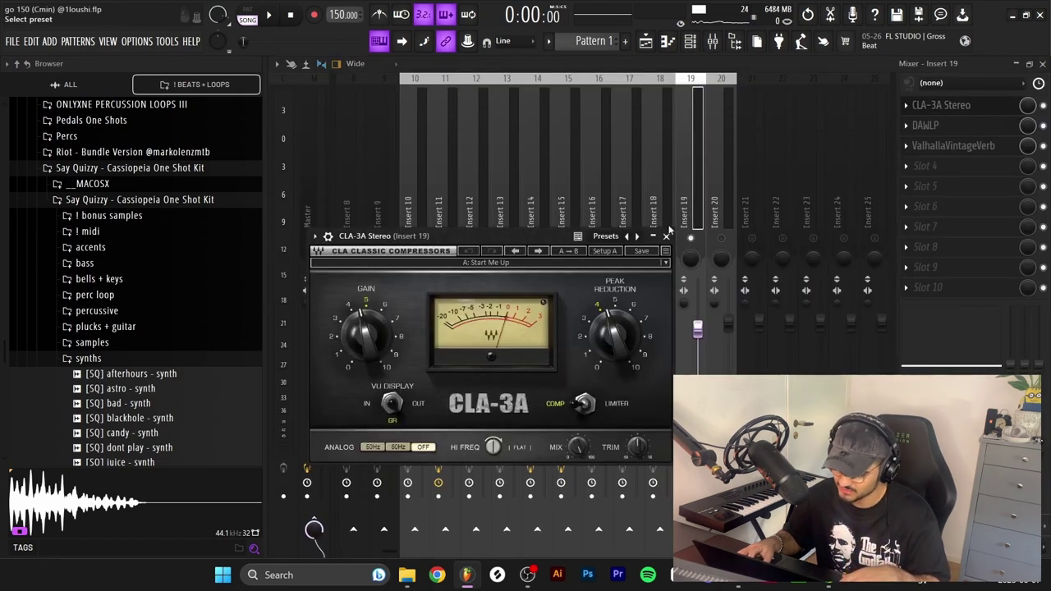
left_click(958, 126)
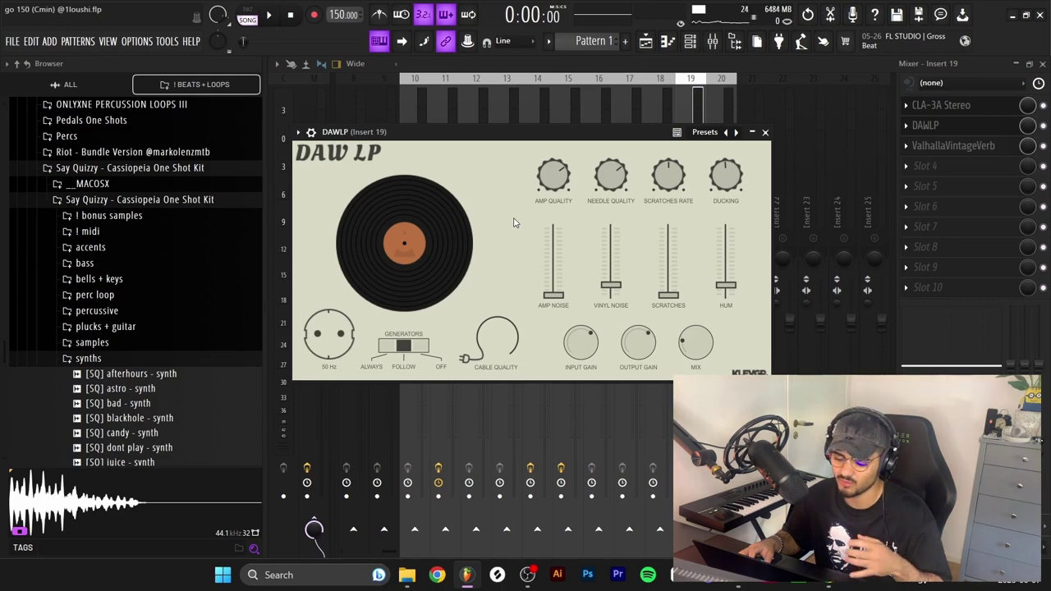
left_click(978, 152)
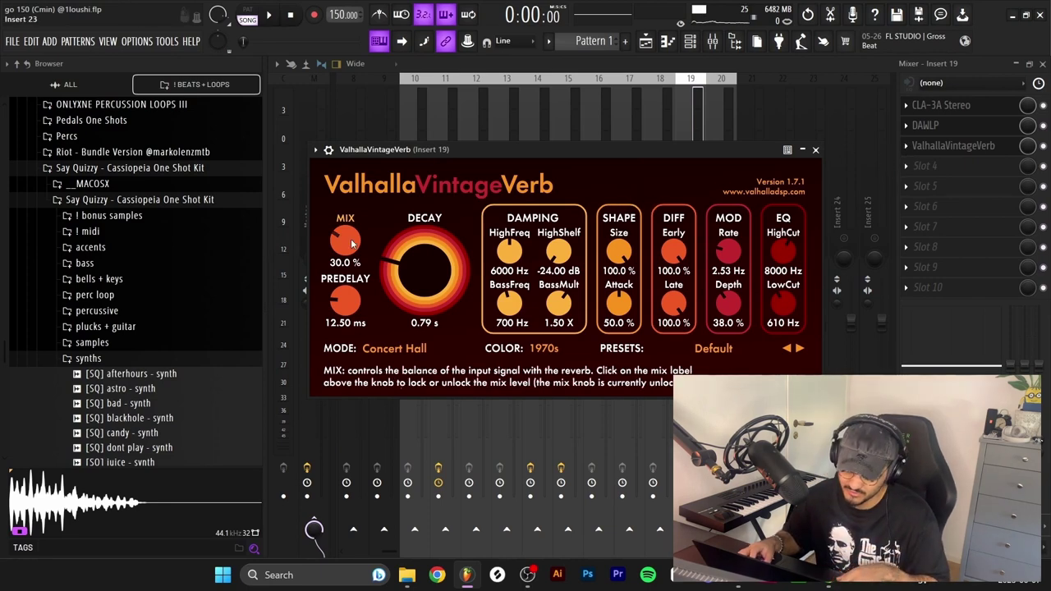
left_click(815, 149)
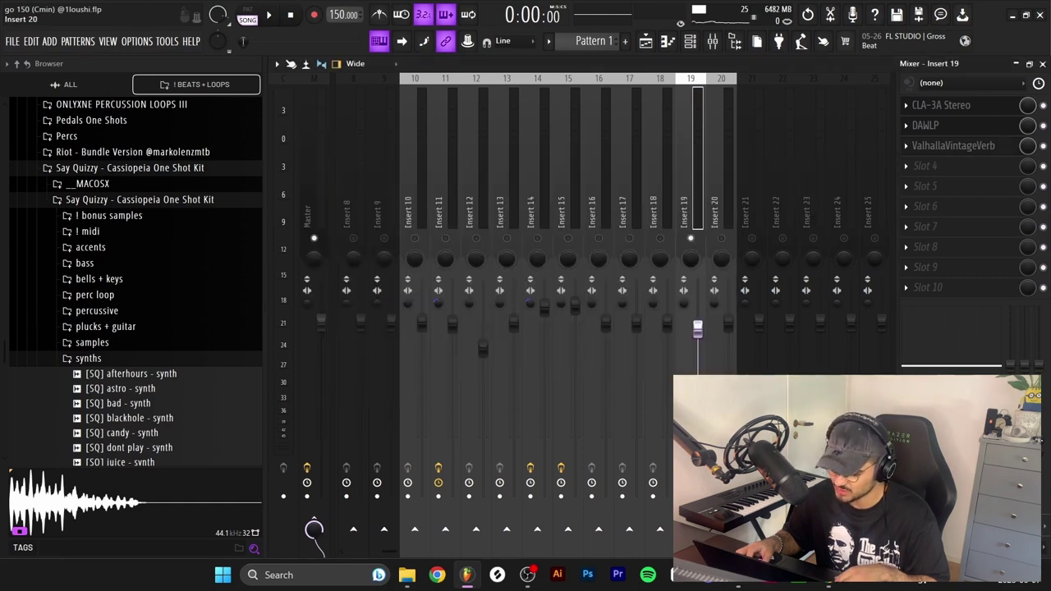
- Check the Track 7 master clip in the playlist, and play it while viewing Insert 19 in the mixer
key("F5")
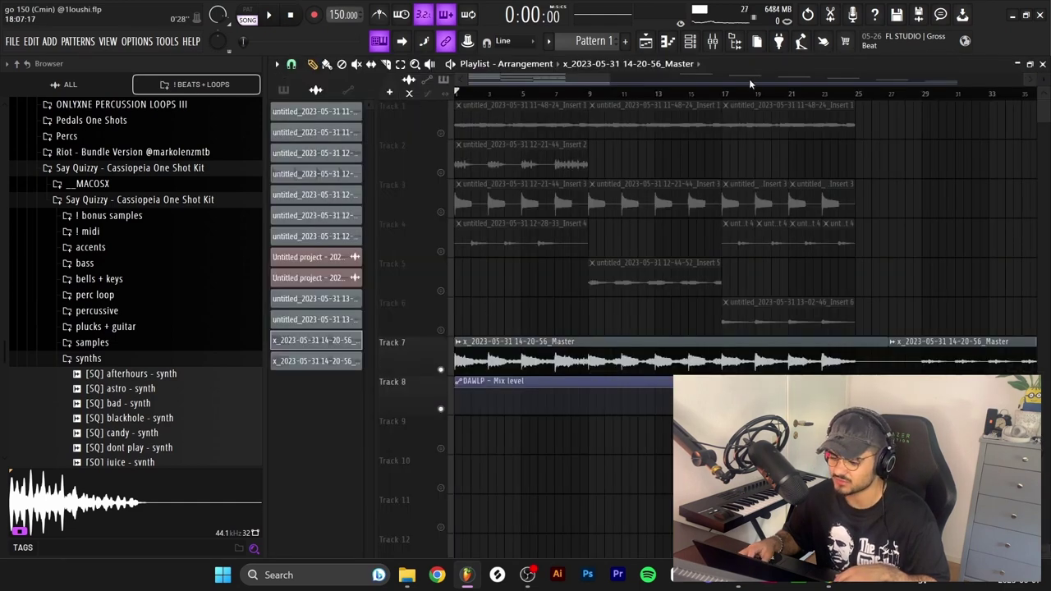
key("F9")
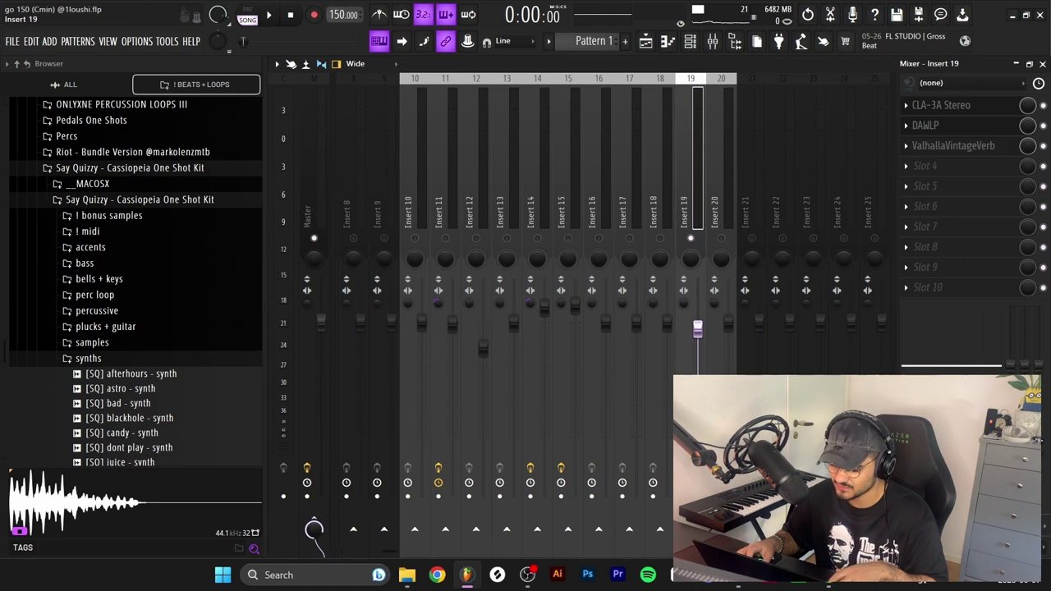
key("space")
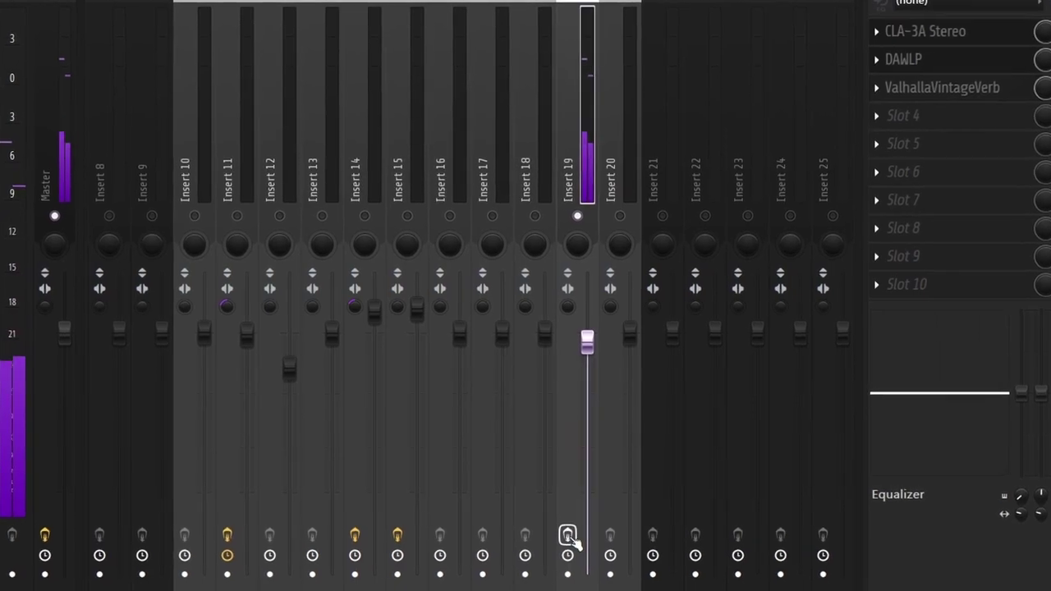
key("space")
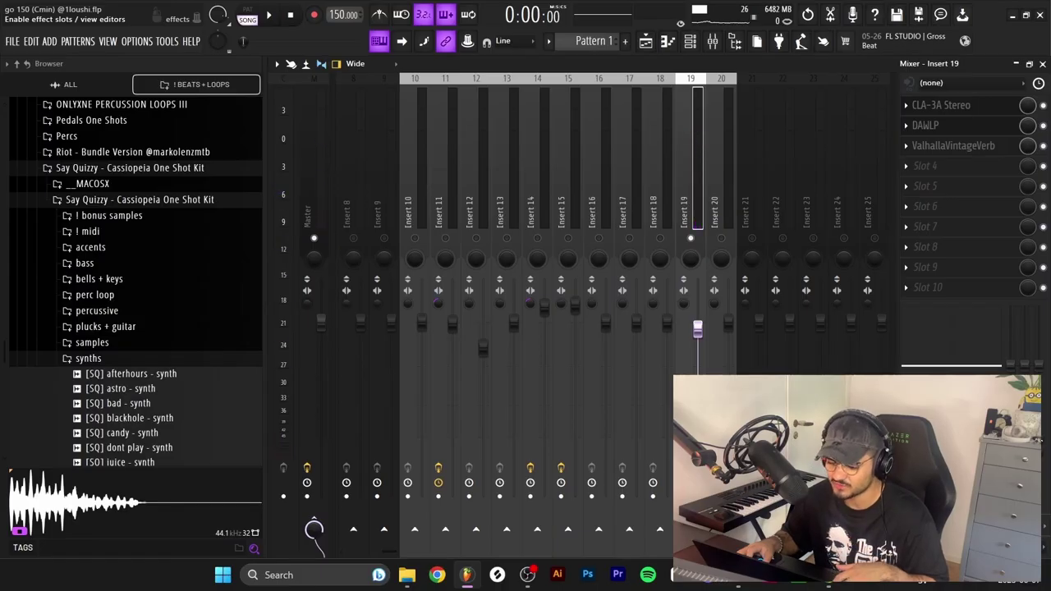